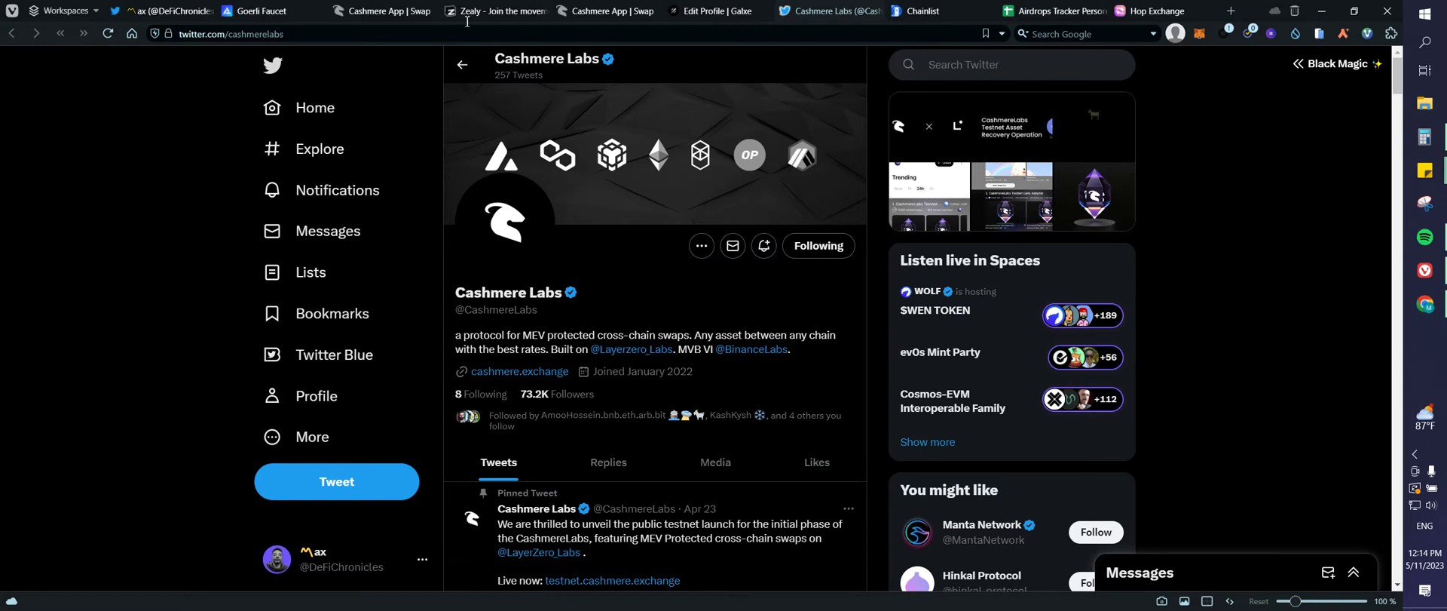
- Review the source networks offered on the Cashmere testnet swap page without changing them
{"action": "left_click", "coordinate": [388, 12]}
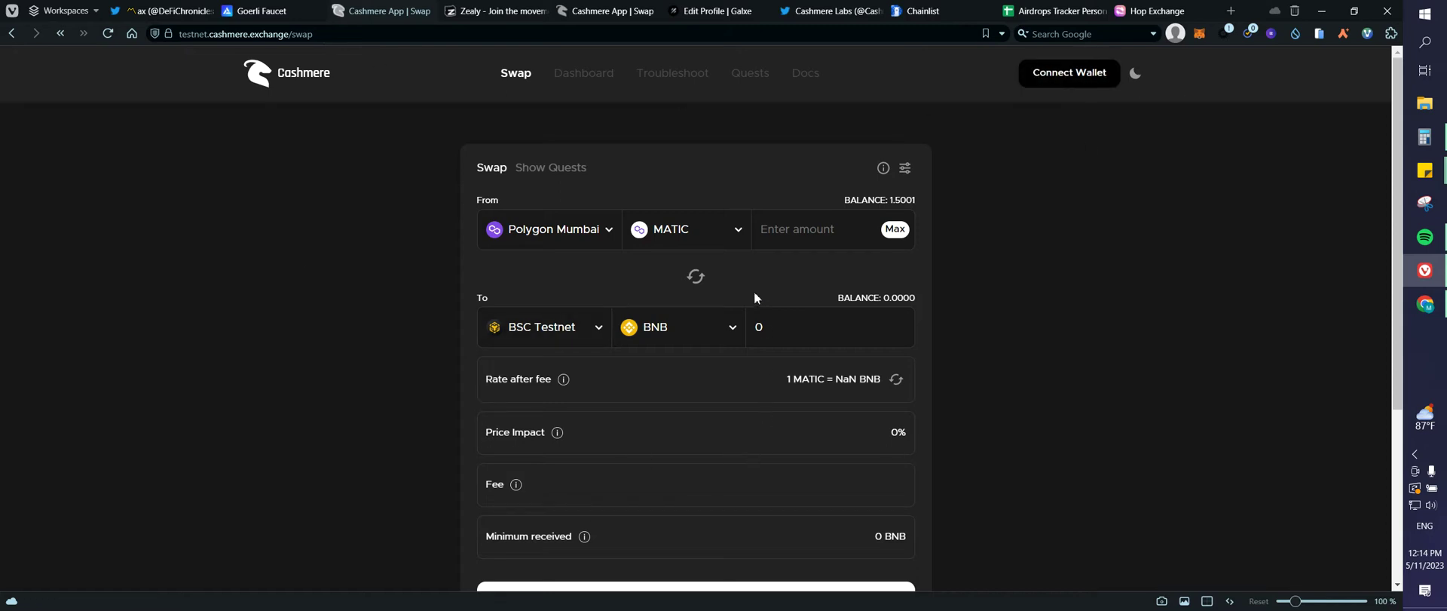
{"action": "left_click", "coordinate": [567, 229]}
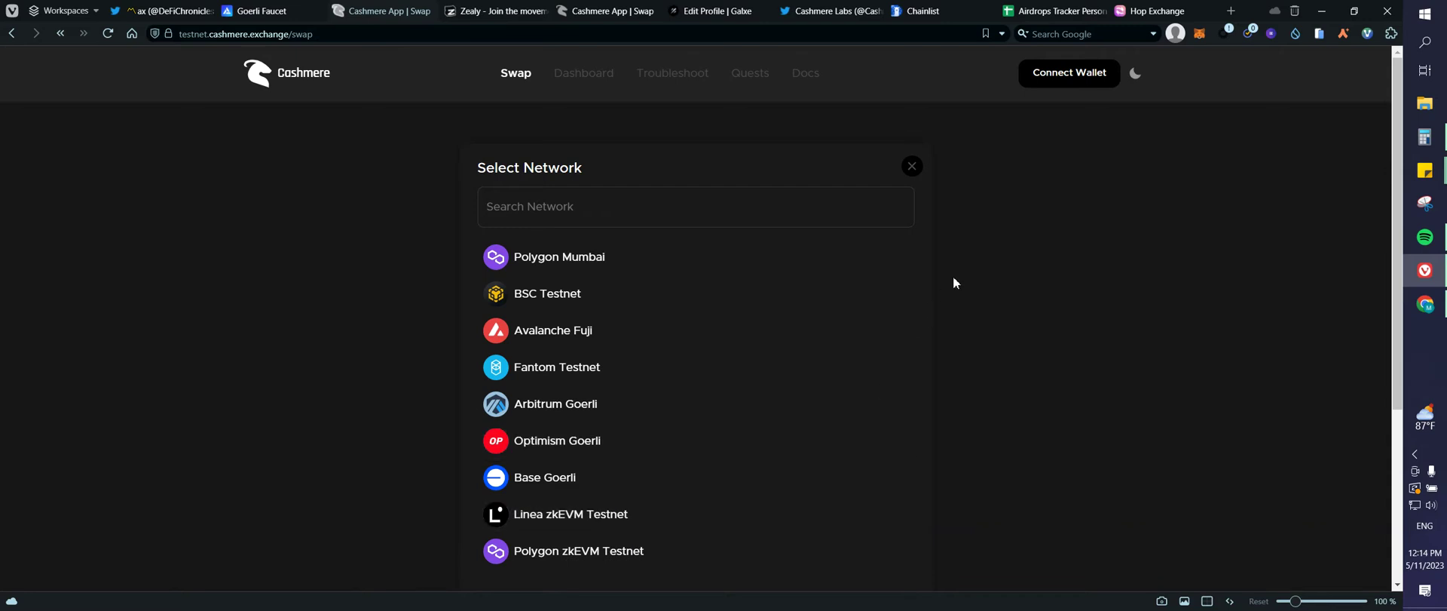
{"action": "left_click", "coordinate": [912, 166]}
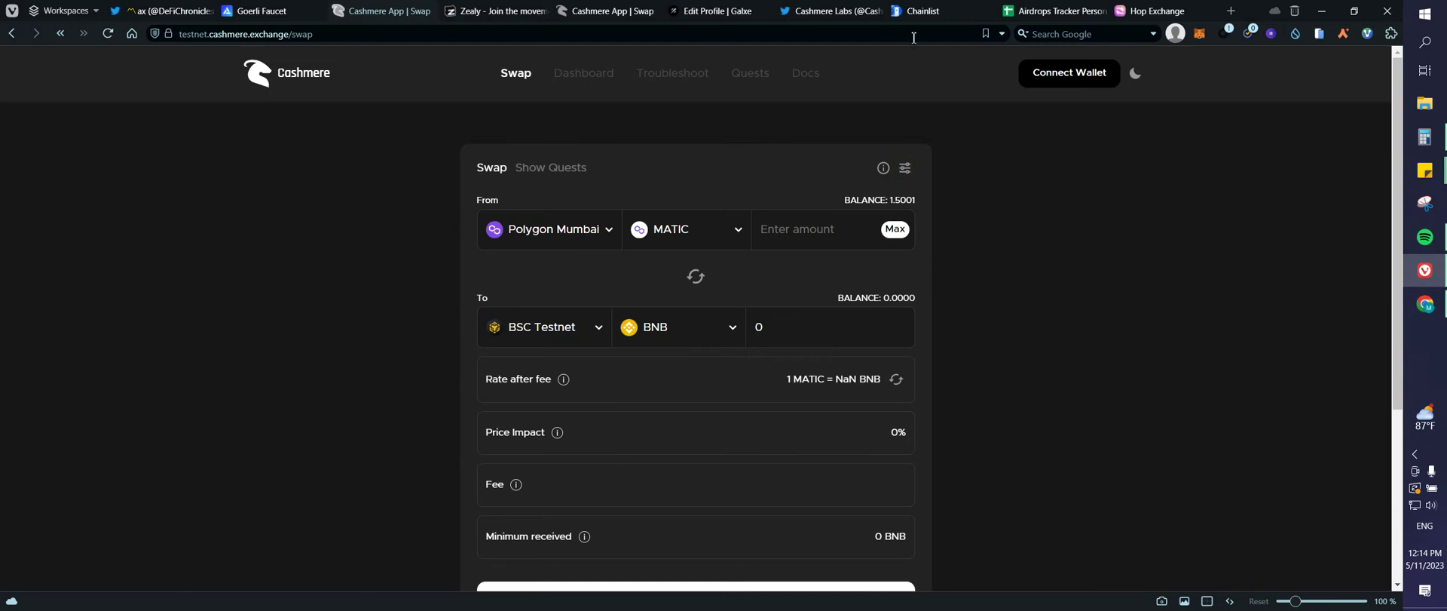
{"action": "left_click", "coordinate": [916, 11]}
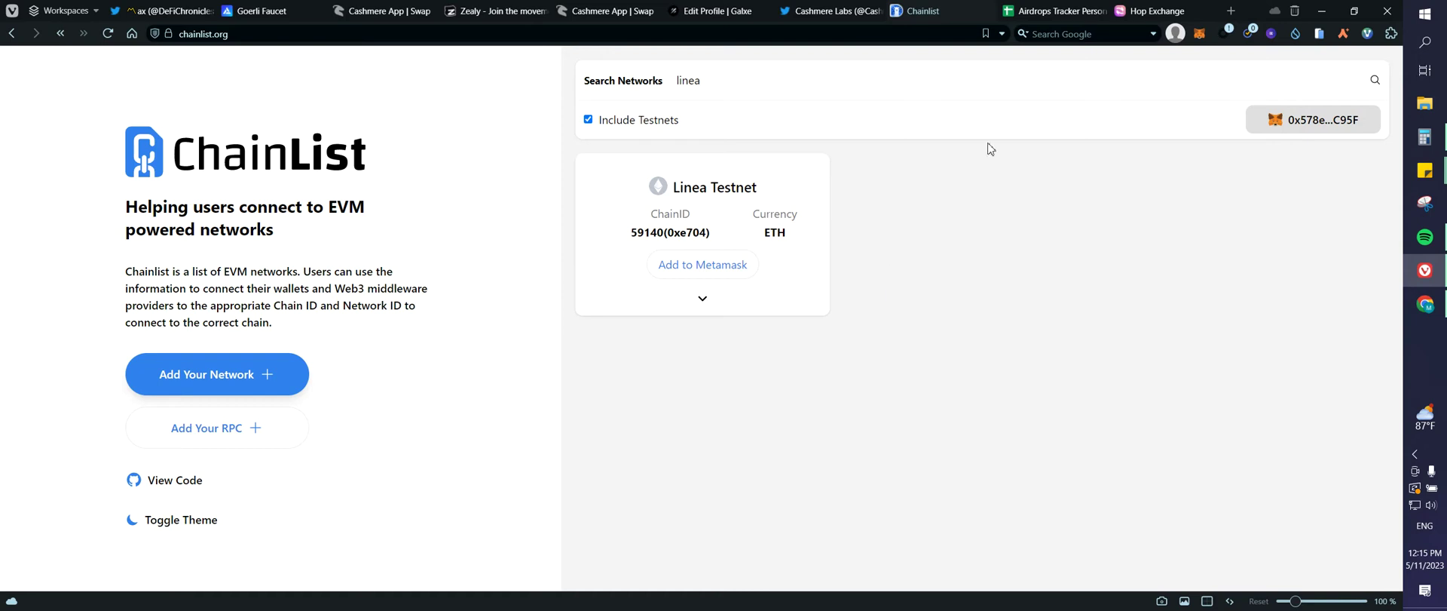
- Go to the Hop bridge page set to send ETH from Arbitrum to Linea
{"action": "left_click", "coordinate": [1154, 10]}
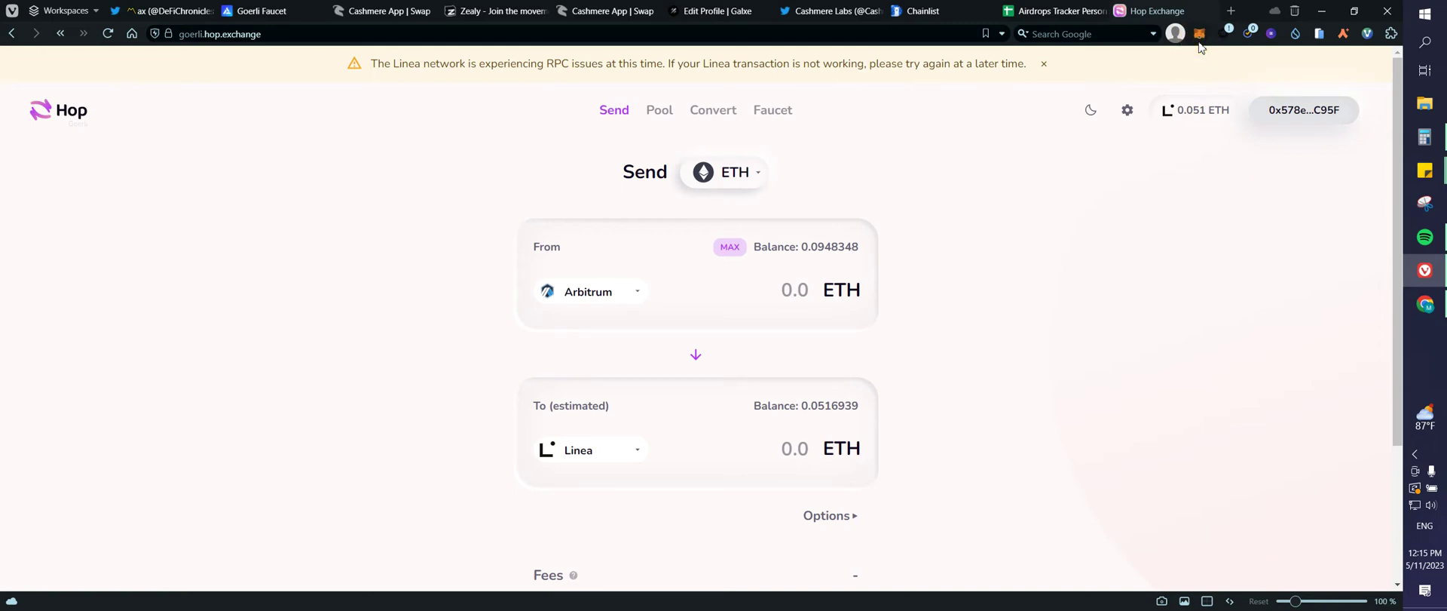
- Switch the MetaMask wallet network to Arbitrum Goerli
{"action": "left_click", "coordinate": [1199, 34]}
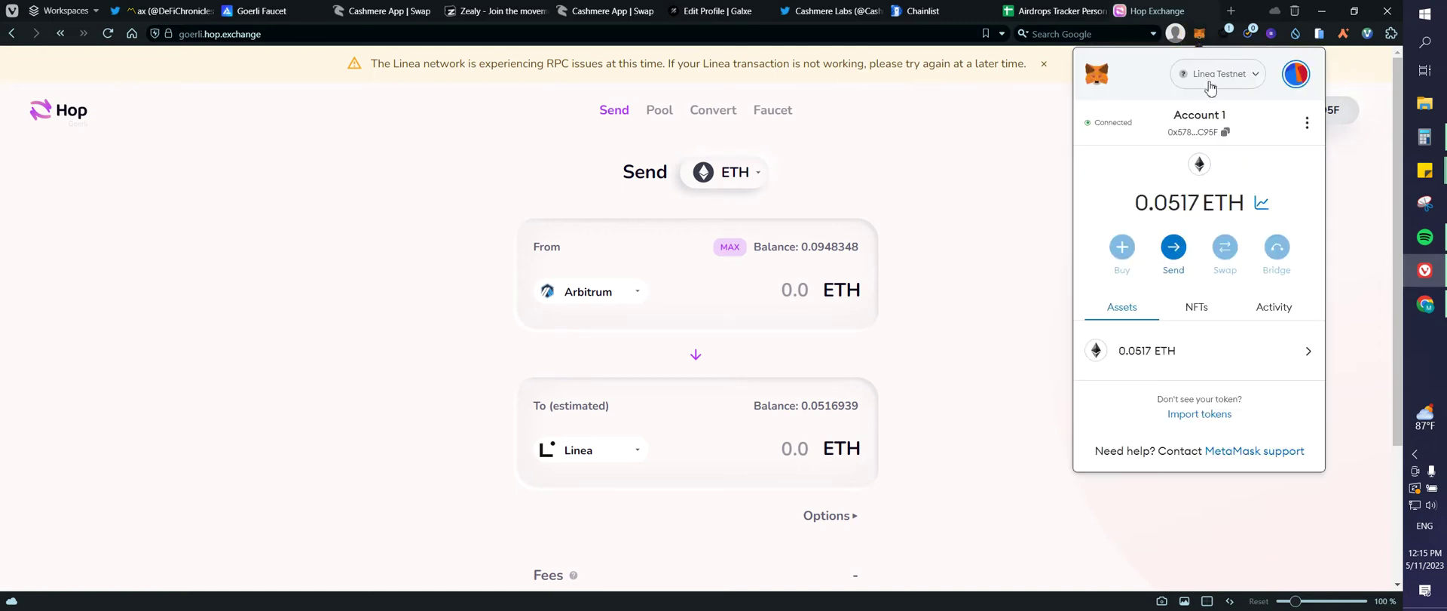
{"action": "left_click", "coordinate": [1209, 80]}
{"action": "scroll", "coordinate": [1231, 300], "scroll_direction": "down", "scroll_amount": 3}
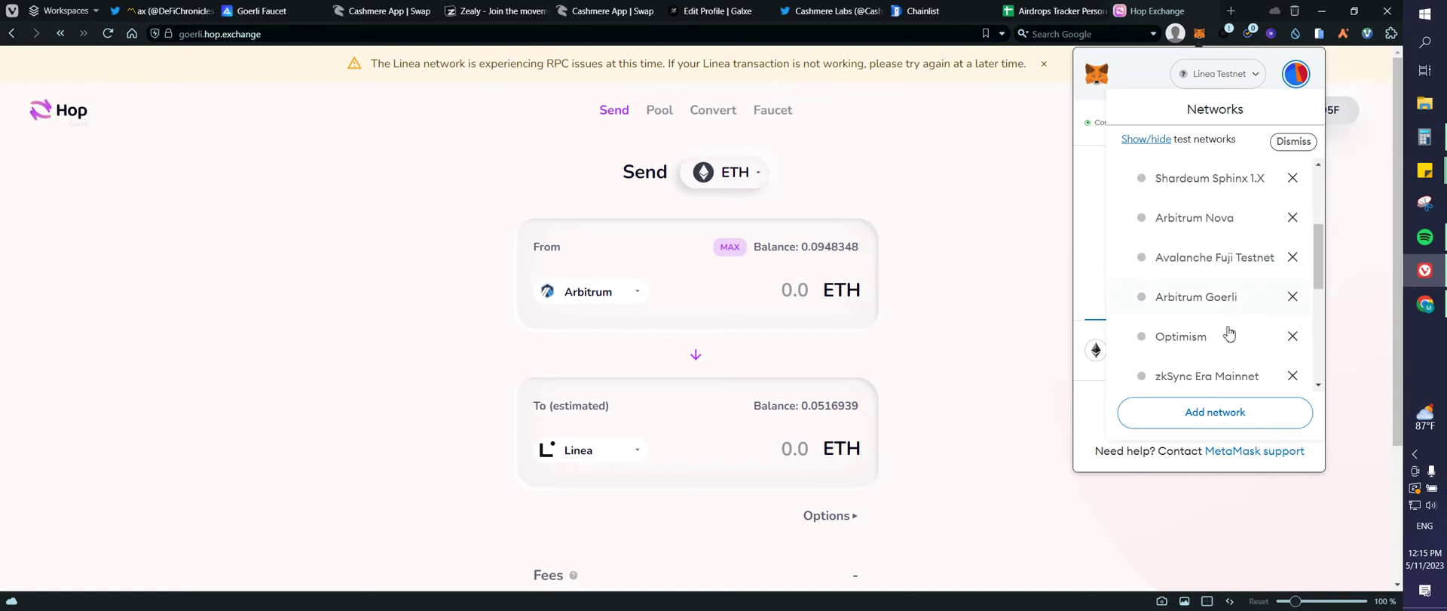
{"action": "scroll", "coordinate": [1228, 332], "scroll_direction": "up", "scroll_amount": 1}
{"action": "left_click", "coordinate": [1207, 344]}
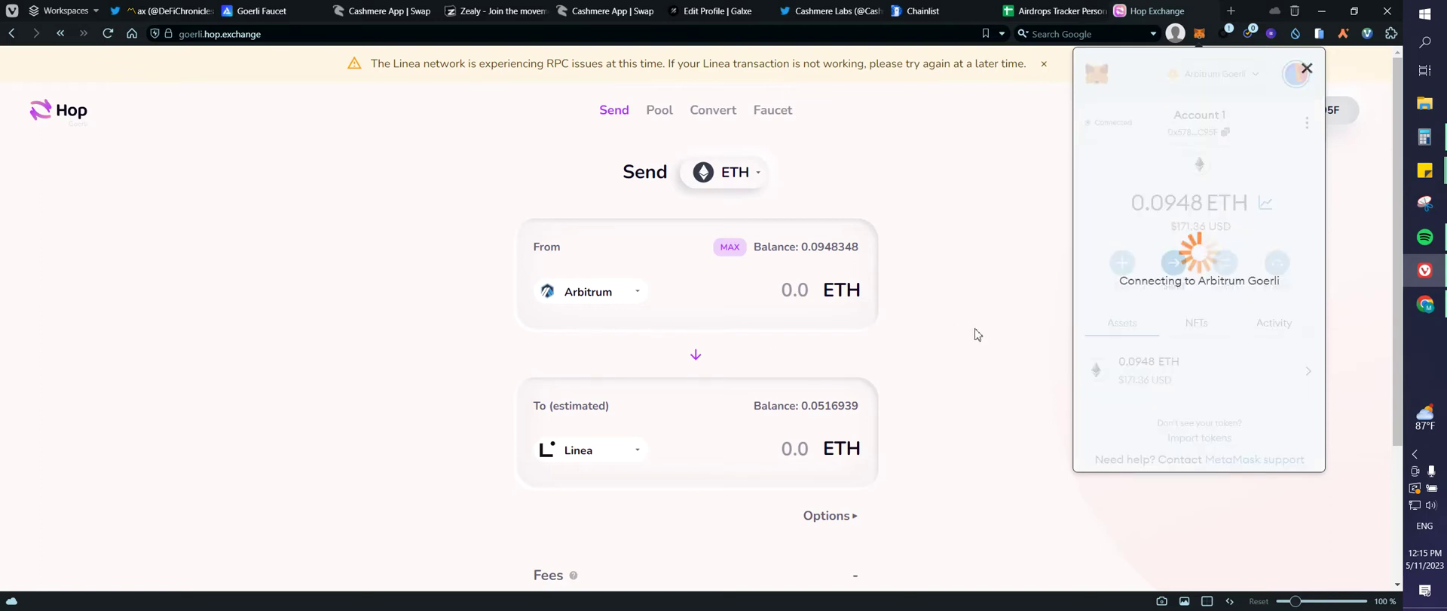
{"action": "left_click", "coordinate": [990, 347]}
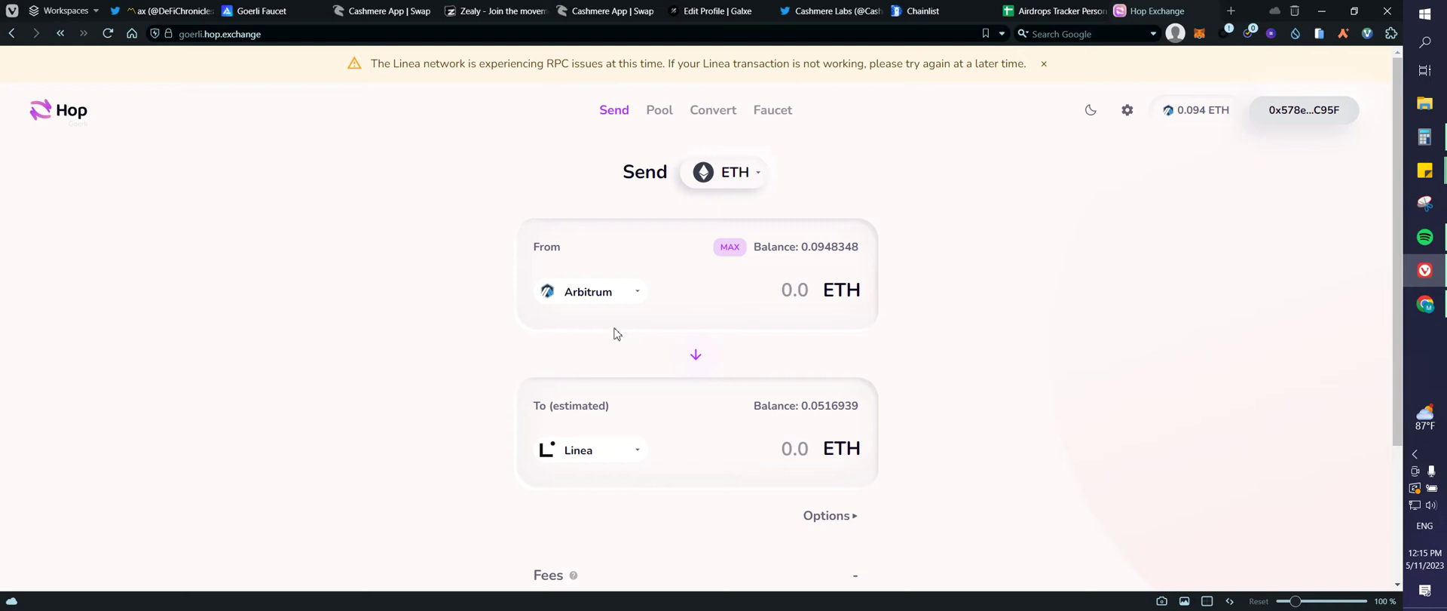
- Enter 0.02 ETH as the bridge amount, correcting the mistyped 0.2
{"action": "left_click", "coordinate": [810, 294]}
{"action": "type", "text": "0.2"}
{"action": "scroll", "coordinate": [808, 520], "scroll_direction": "down", "scroll_amount": 2}
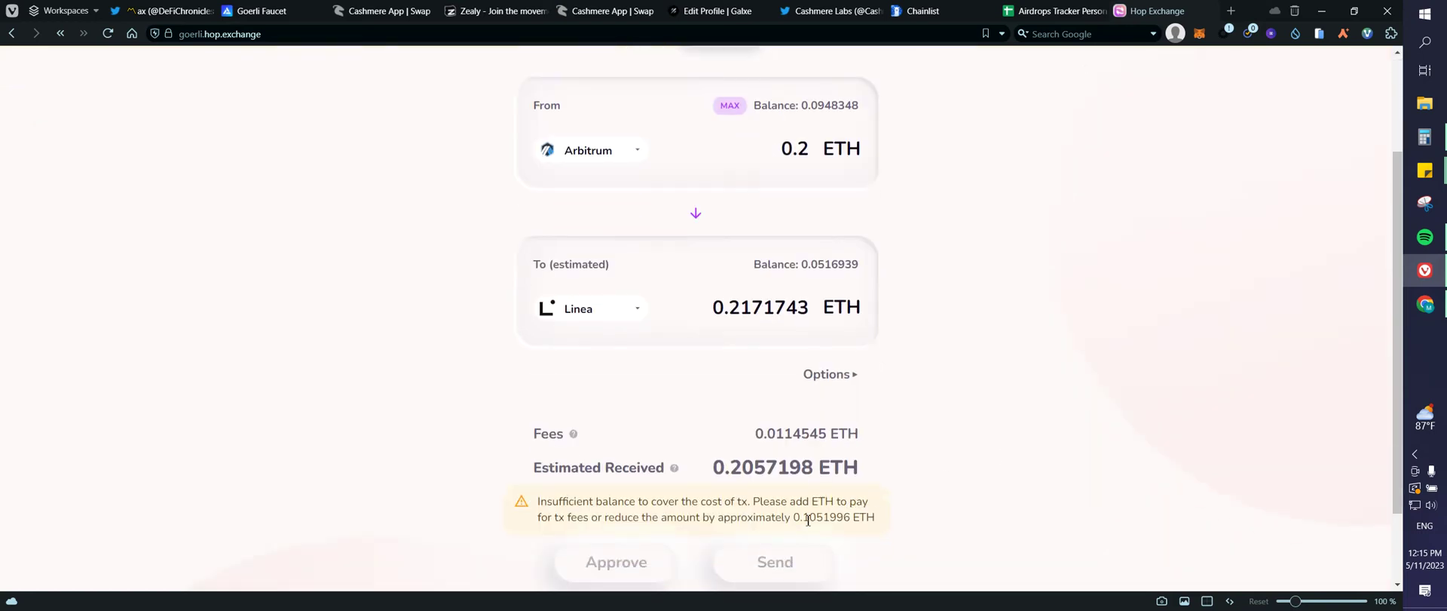
{"action": "scroll", "coordinate": [895, 450], "scroll_direction": "down", "scroll_amount": 2}
{"action": "scroll", "coordinate": [1021, 439], "scroll_direction": "up", "scroll_amount": 3}
{"action": "scroll", "coordinate": [1023, 438], "scroll_direction": "down", "scroll_amount": 3}
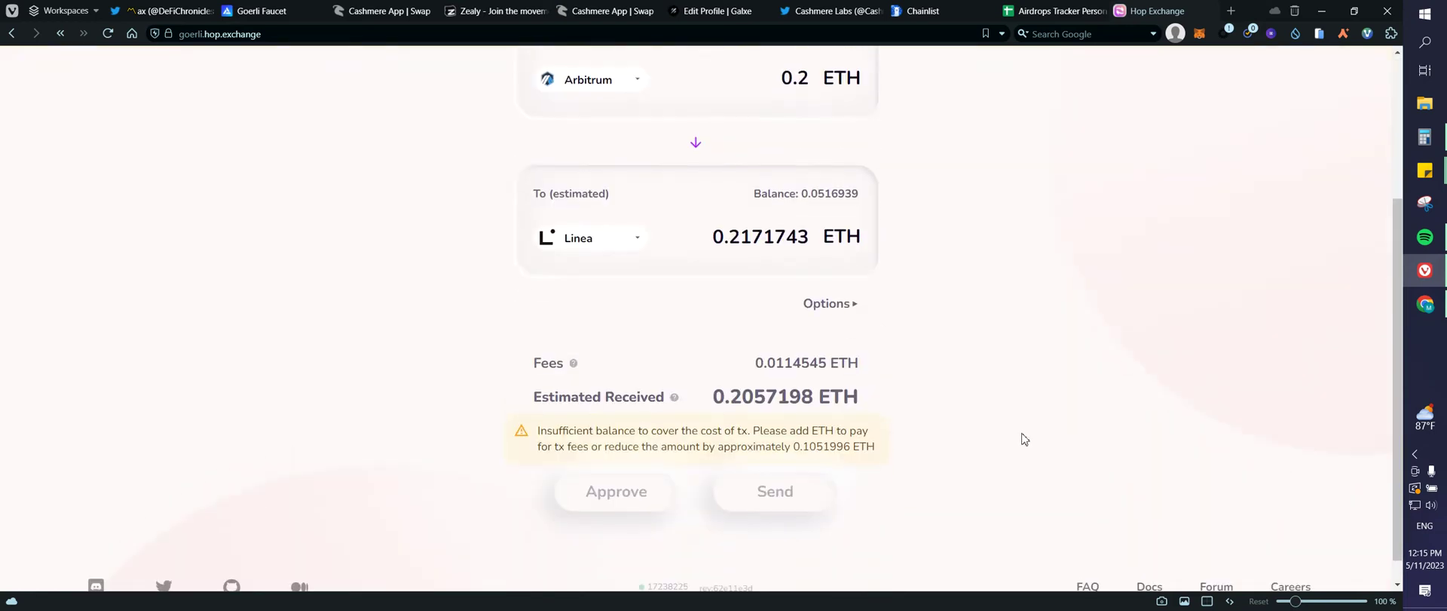
{"action": "scroll", "coordinate": [819, 261], "scroll_direction": "up", "scroll_amount": 2}
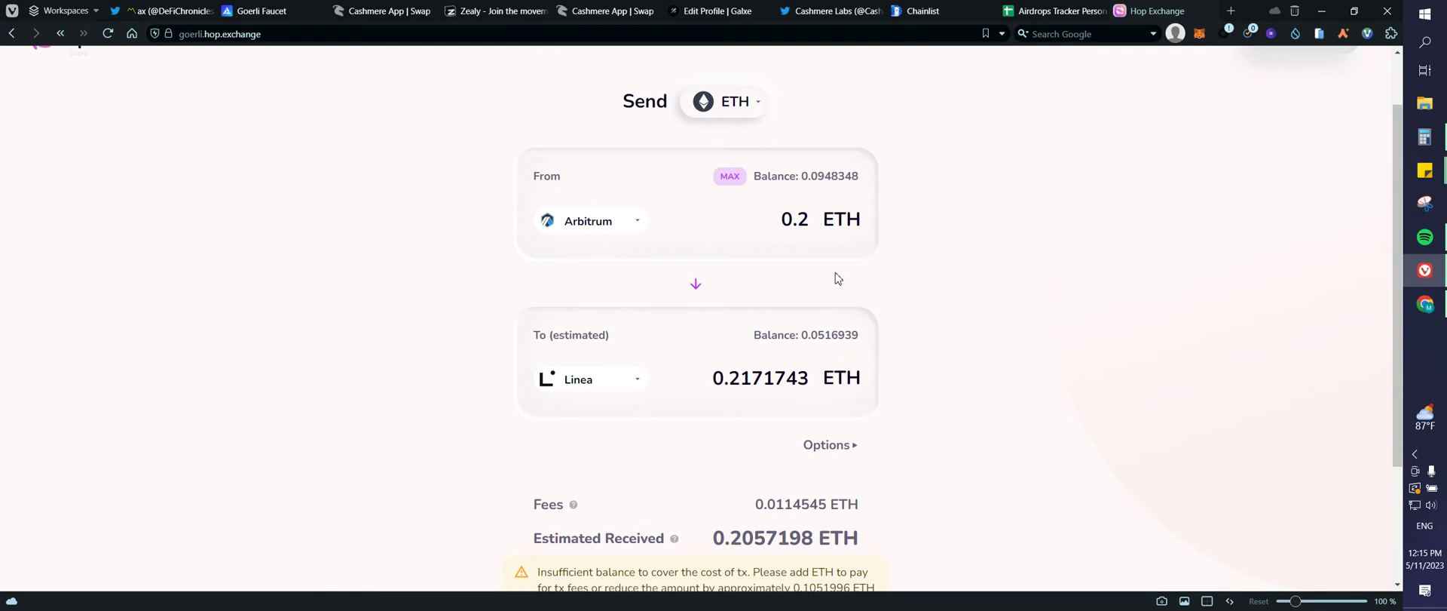
{"action": "key", "text": "BackSpace"}
{"action": "type", "text": "02"}
{"action": "scroll", "coordinate": [928, 367], "scroll_direction": "down", "scroll_amount": 2}
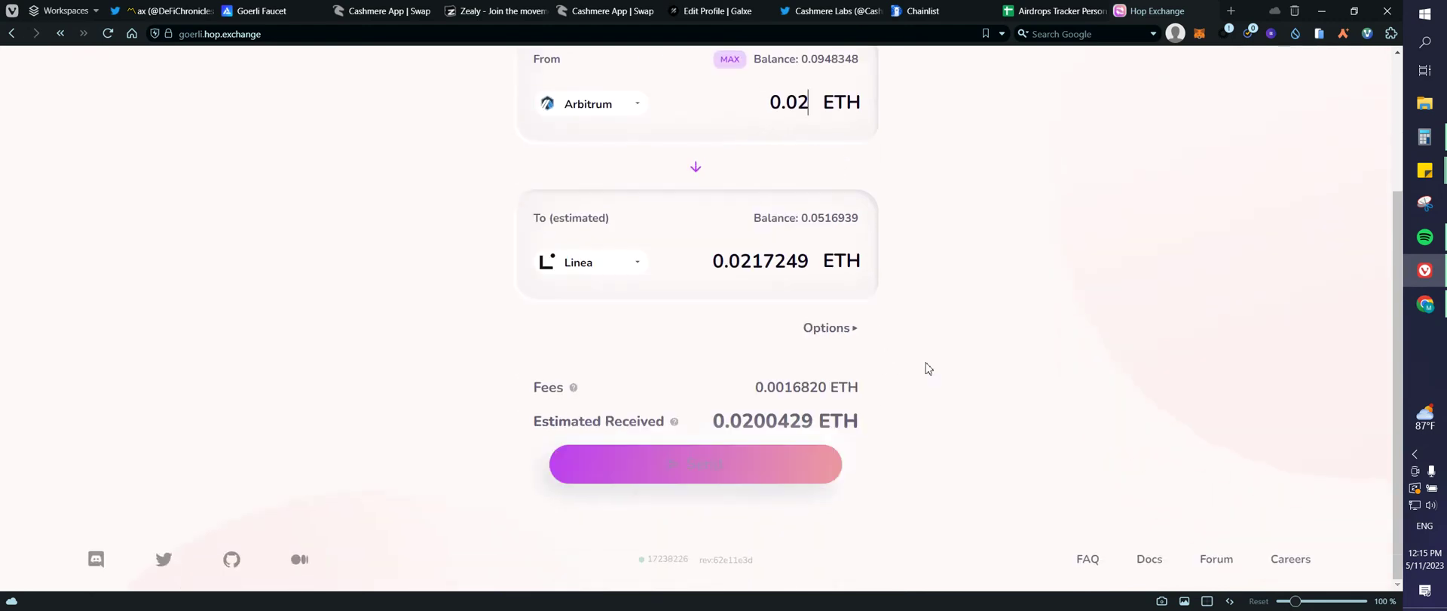
- Send the 0.02 ETH to Linea and approve the transaction in MetaMask
{"action": "left_click", "coordinate": [775, 459]}
{"action": "left_click", "coordinate": [701, 379]}
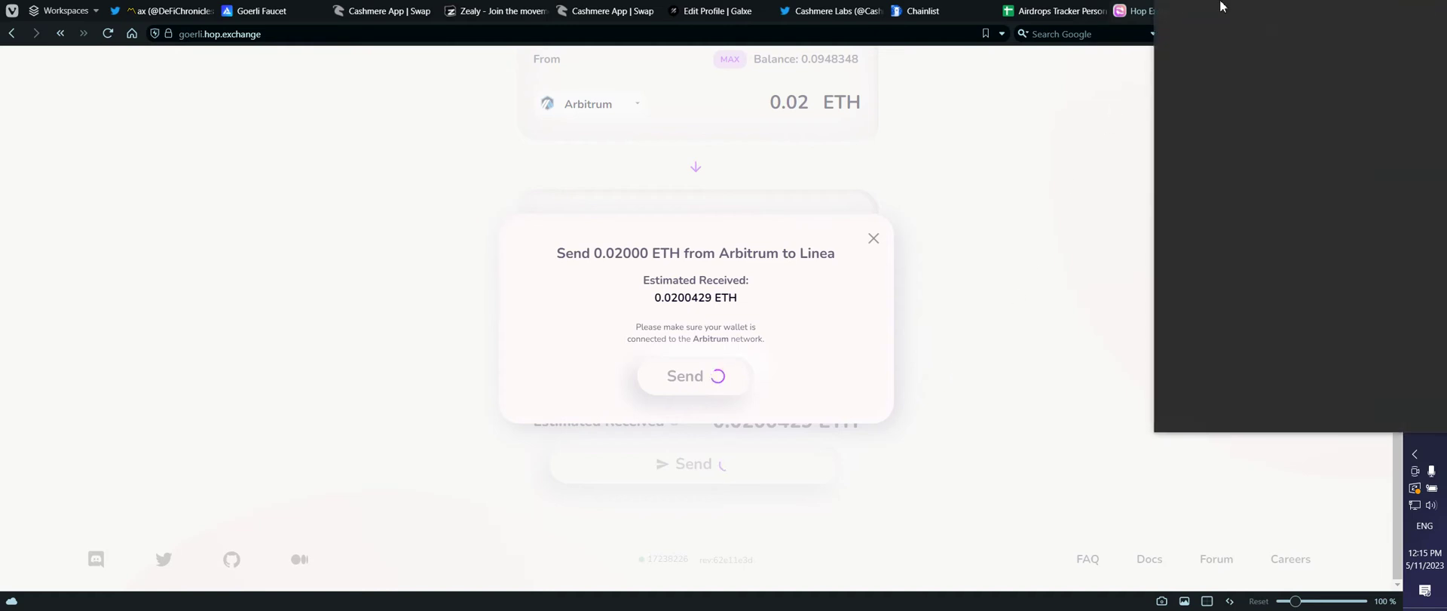
{"action": "left_click_drag", "start_coordinate": [1348, 13], "coordinate": [861, 80]}
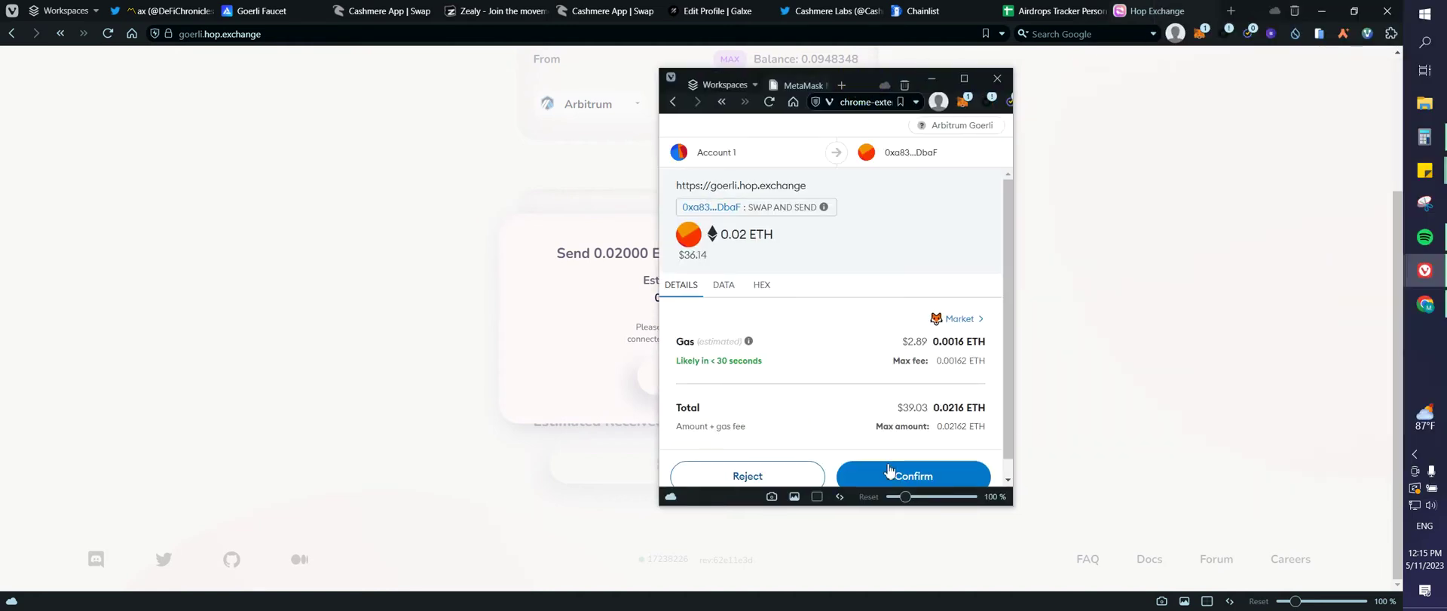
{"action": "left_click", "coordinate": [918, 465]}
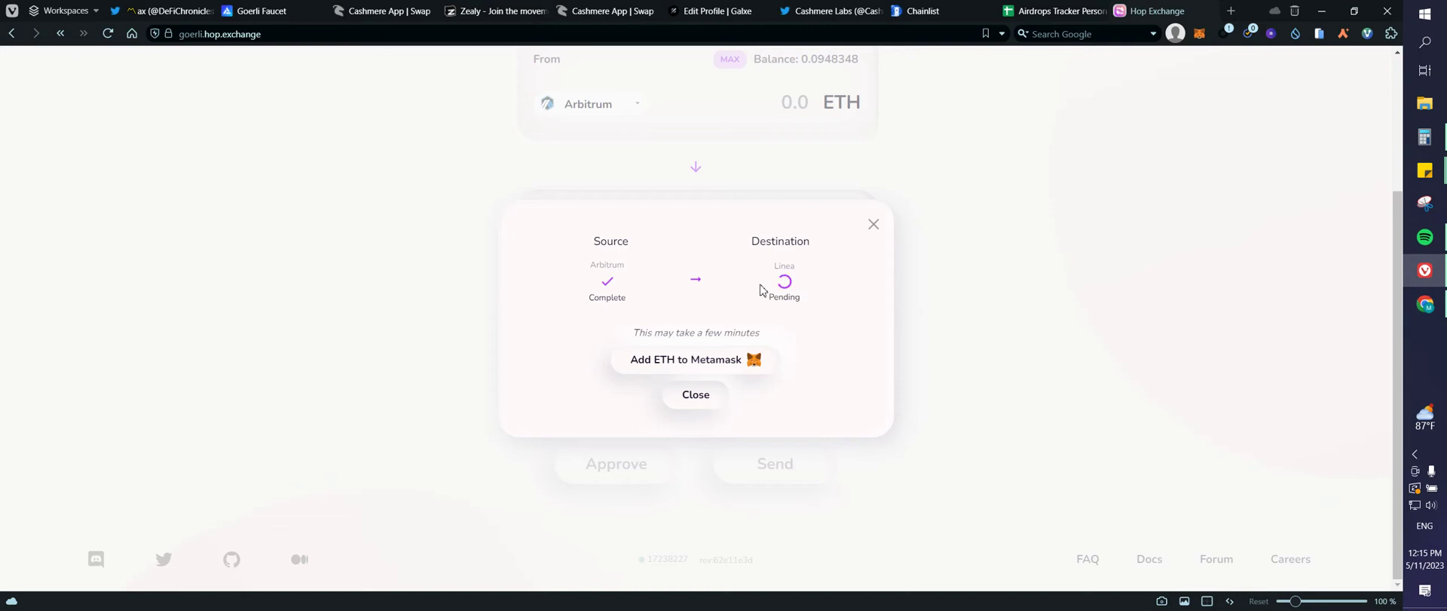
{"action": "left_click", "coordinate": [1229, 12]}
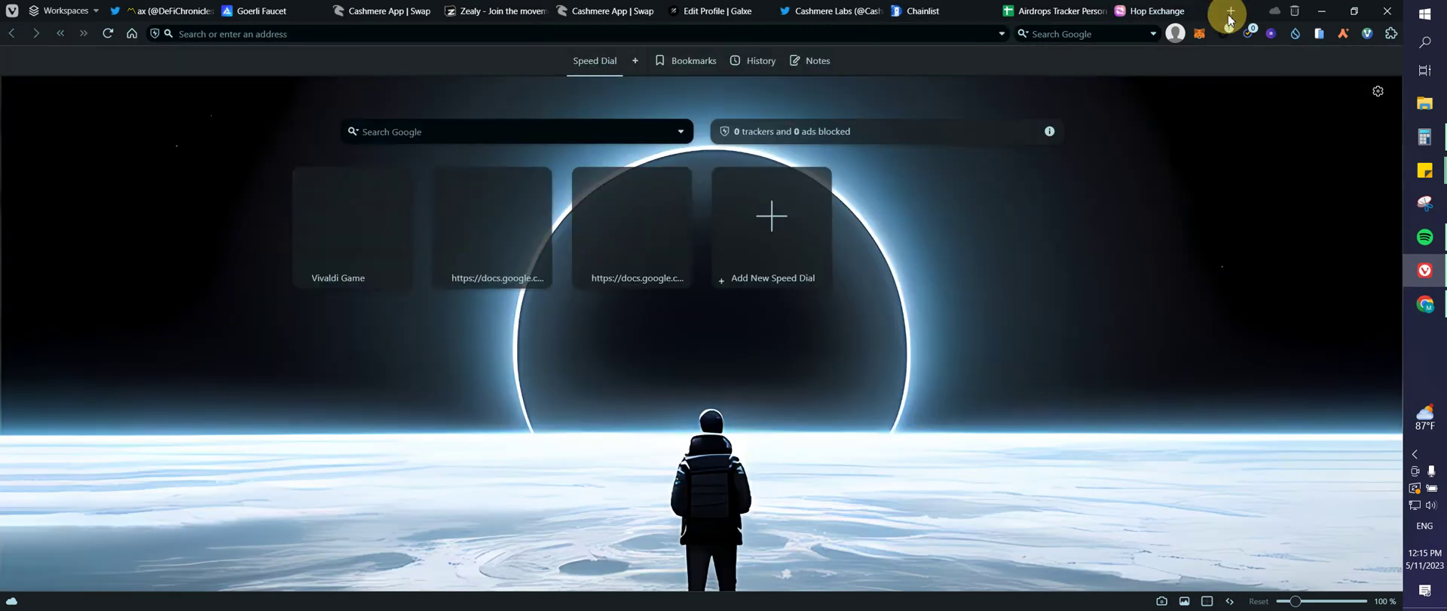
{"action": "type", "text": "quicknode"}
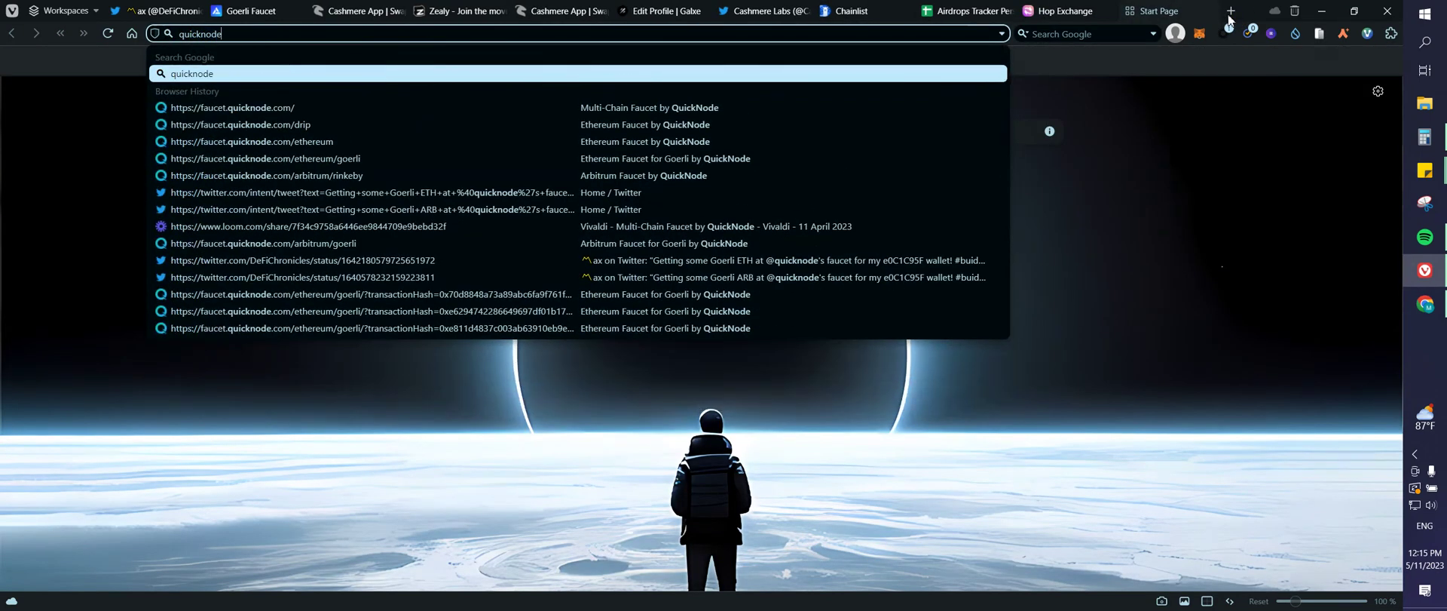
{"action": "mouse_move", "coordinate": [251, 142]}
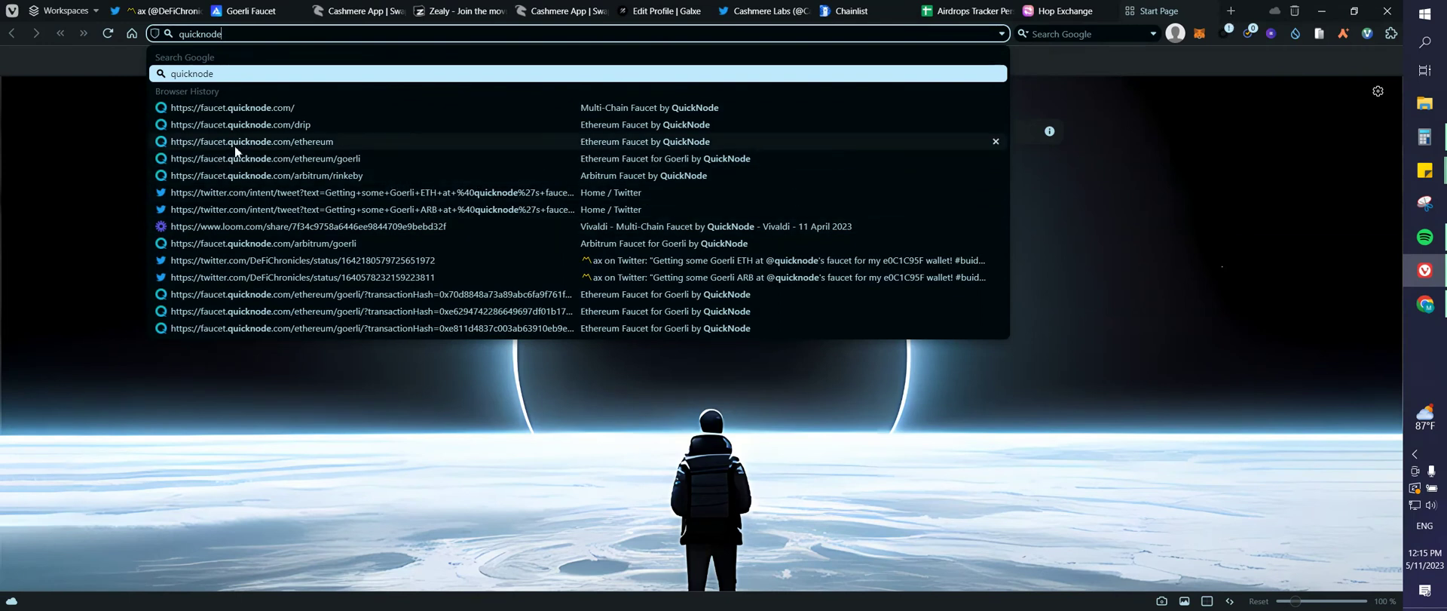
{"action": "left_click", "coordinate": [241, 125]}
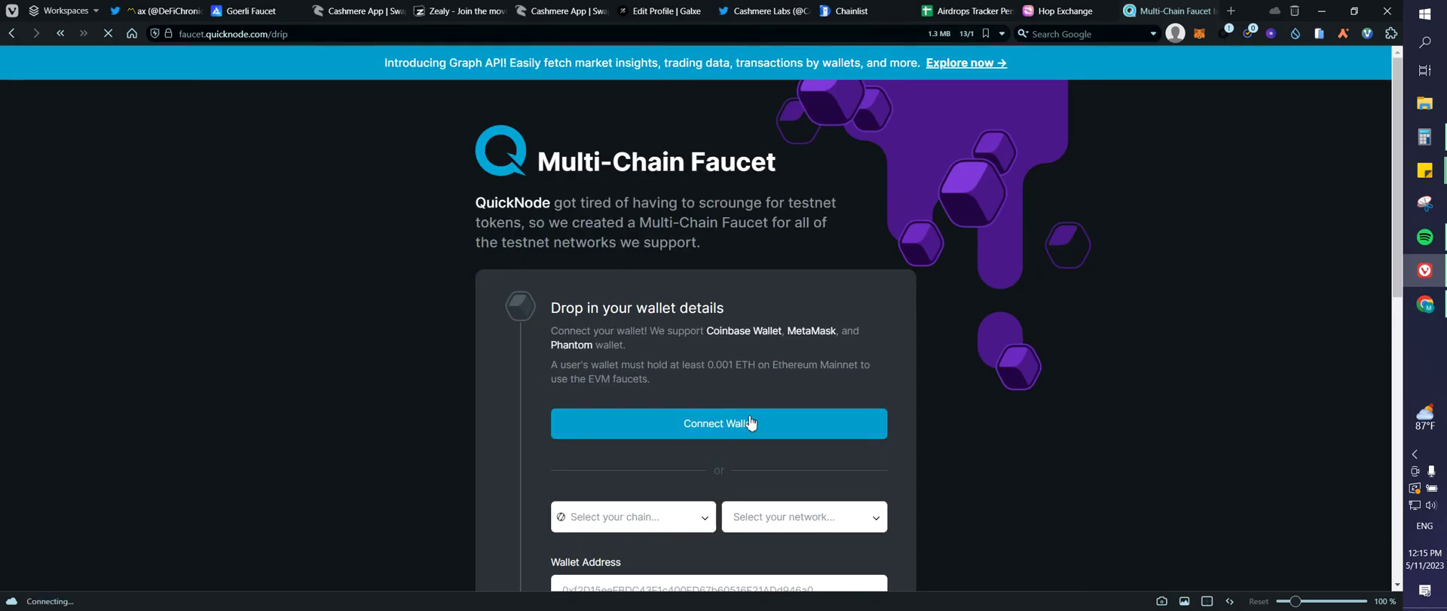
{"action": "scroll", "coordinate": [750, 422], "scroll_direction": "down", "scroll_amount": 4}
{"action": "left_click", "coordinate": [646, 235]}
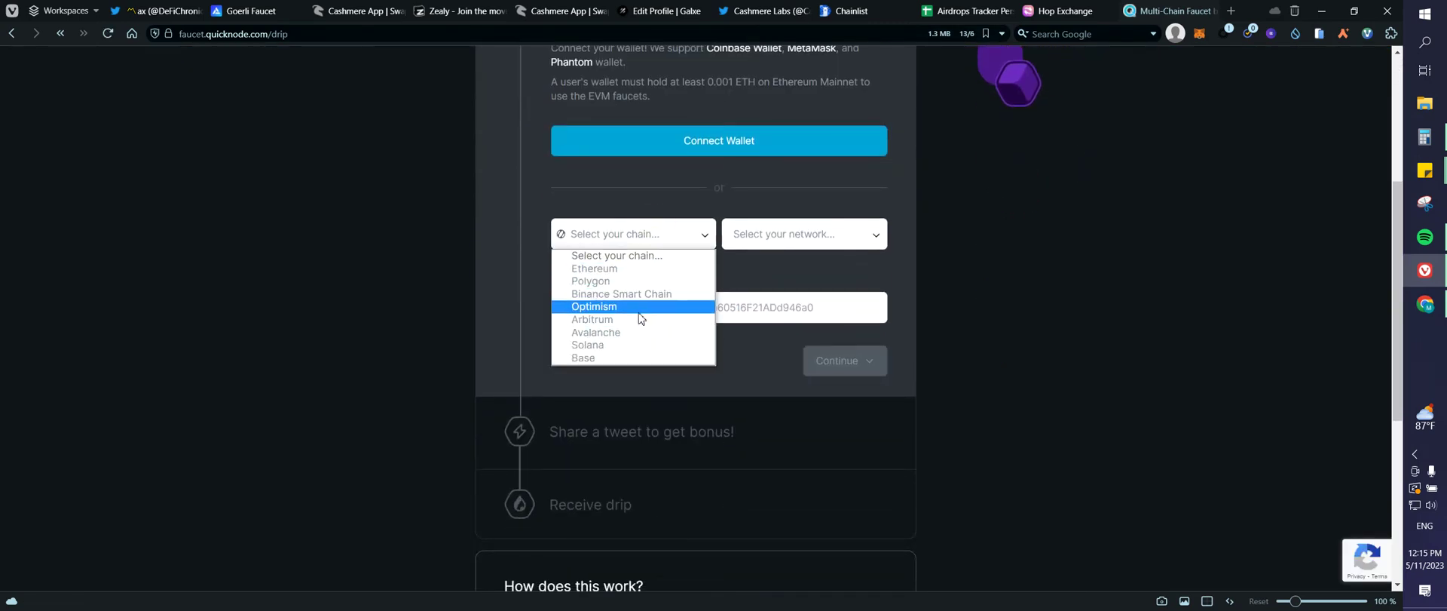
{"action": "left_click", "coordinate": [640, 319]}
{"action": "left_click", "coordinate": [779, 234]}
{"action": "left_click", "coordinate": [777, 267]}
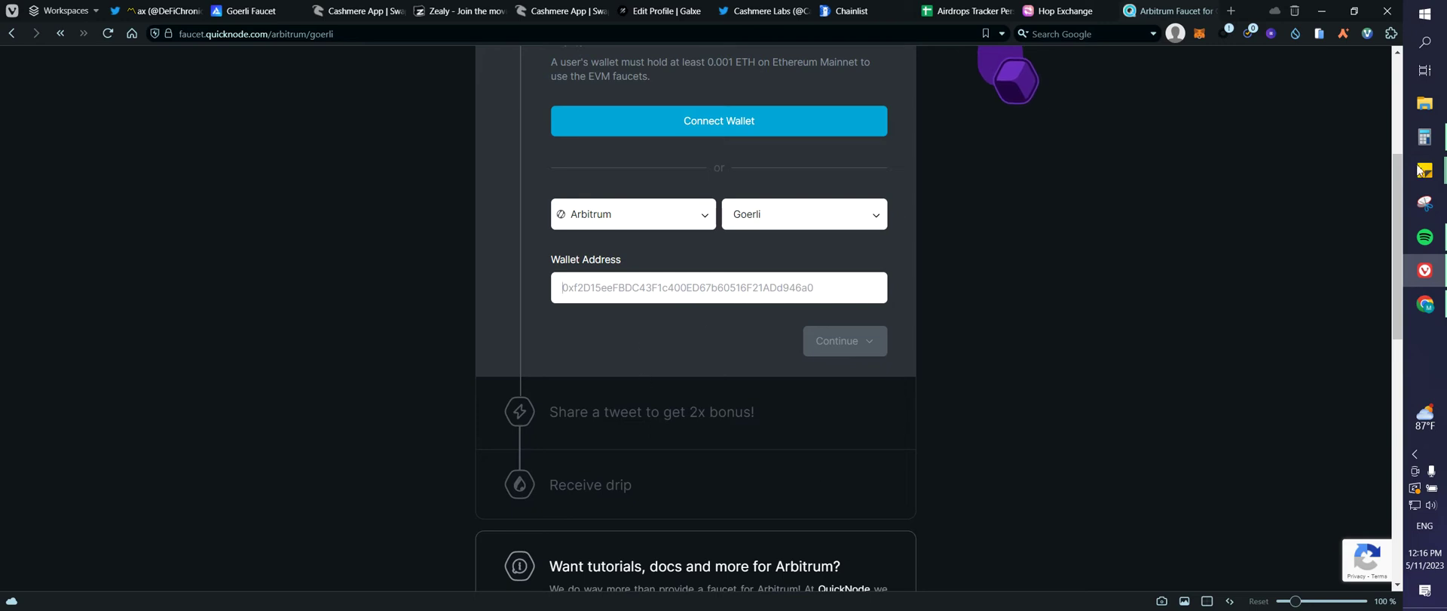
{"action": "left_click", "coordinate": [1208, 9]}
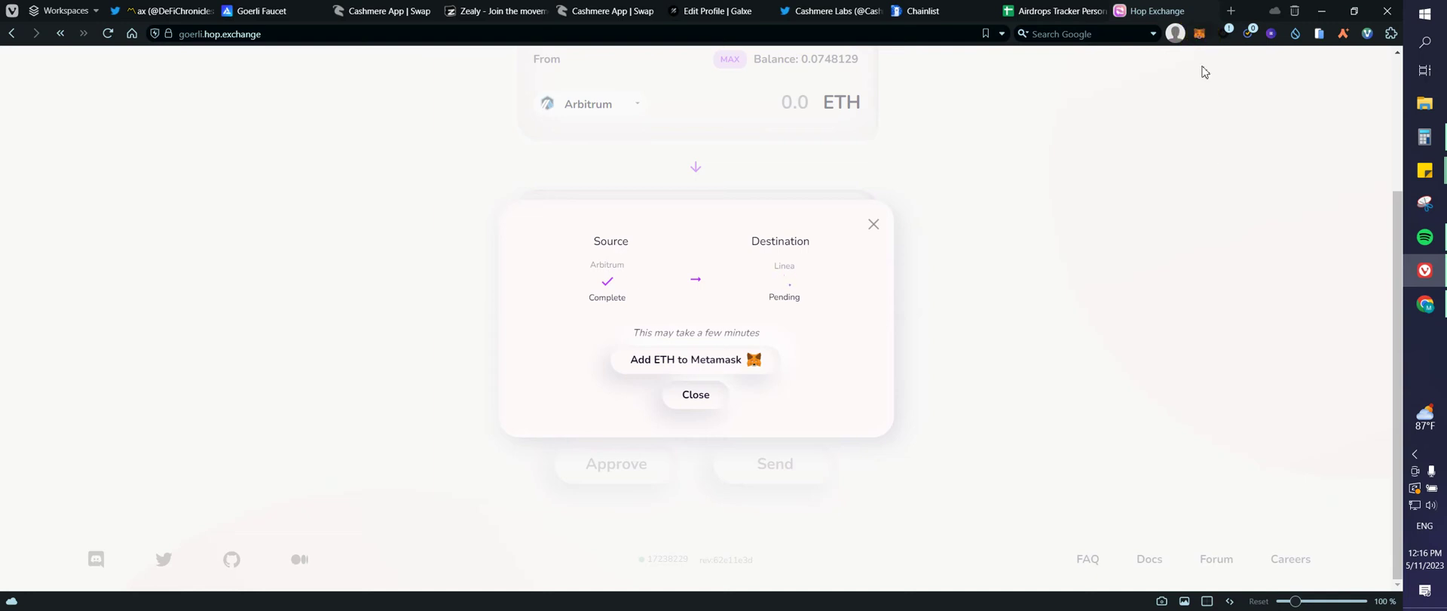
- Look through the wallet's list of available networks
{"action": "left_click", "coordinate": [1200, 33]}
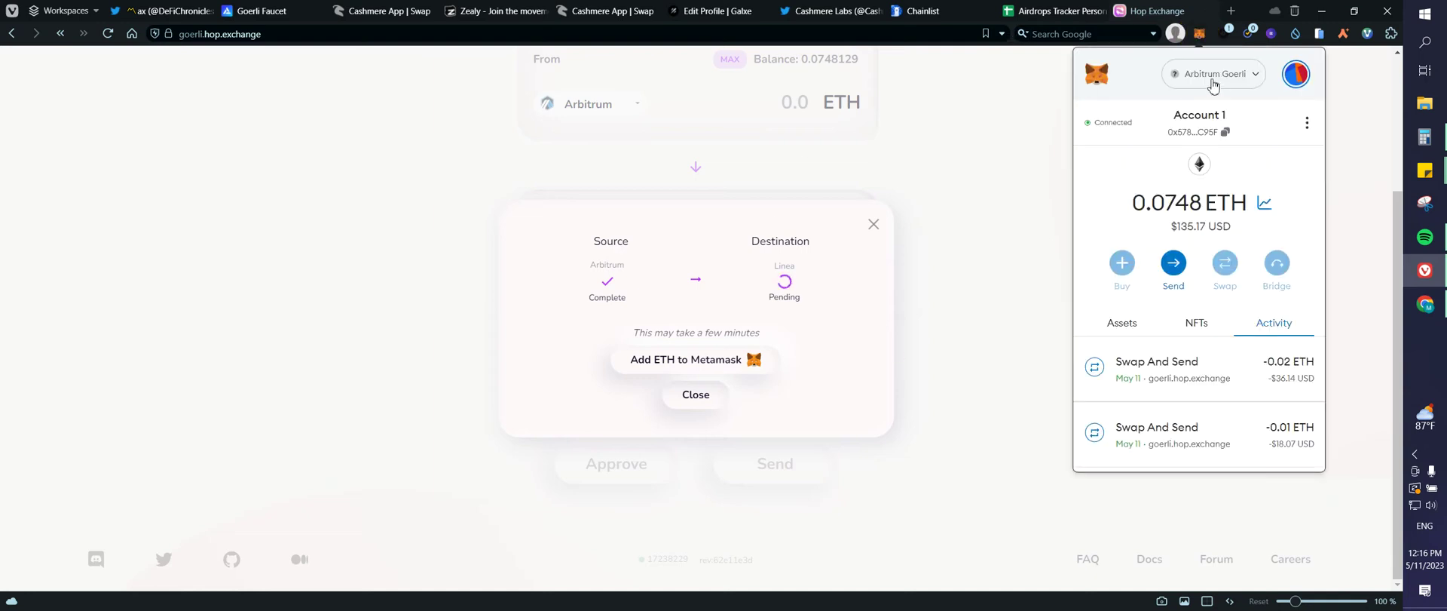
{"action": "left_click", "coordinate": [1236, 74]}
{"action": "scroll", "coordinate": [1248, 304], "scroll_direction": "down", "scroll_amount": 3}
{"action": "scroll", "coordinate": [1249, 304], "scroll_direction": "down", "scroll_amount": 3}
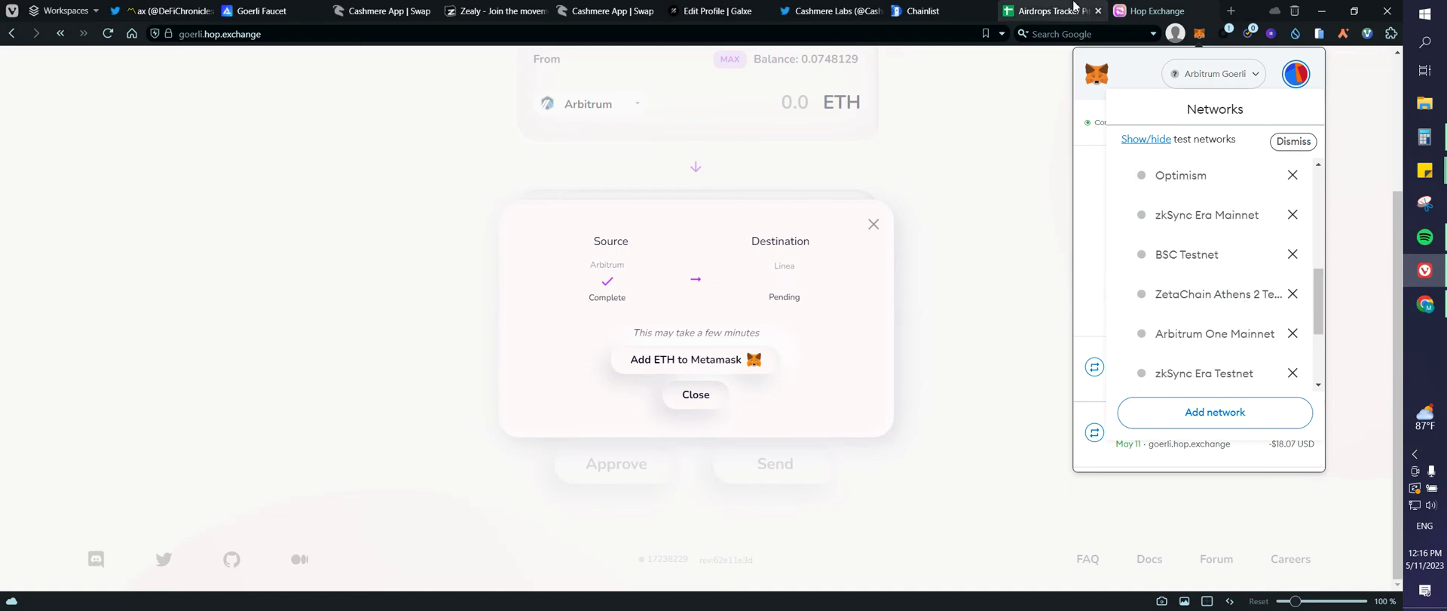
- Add Linea Testnet from Chainlist, switch the wallet to it, and check the 0.0517 ETH balance
{"action": "left_click", "coordinate": [914, 10]}
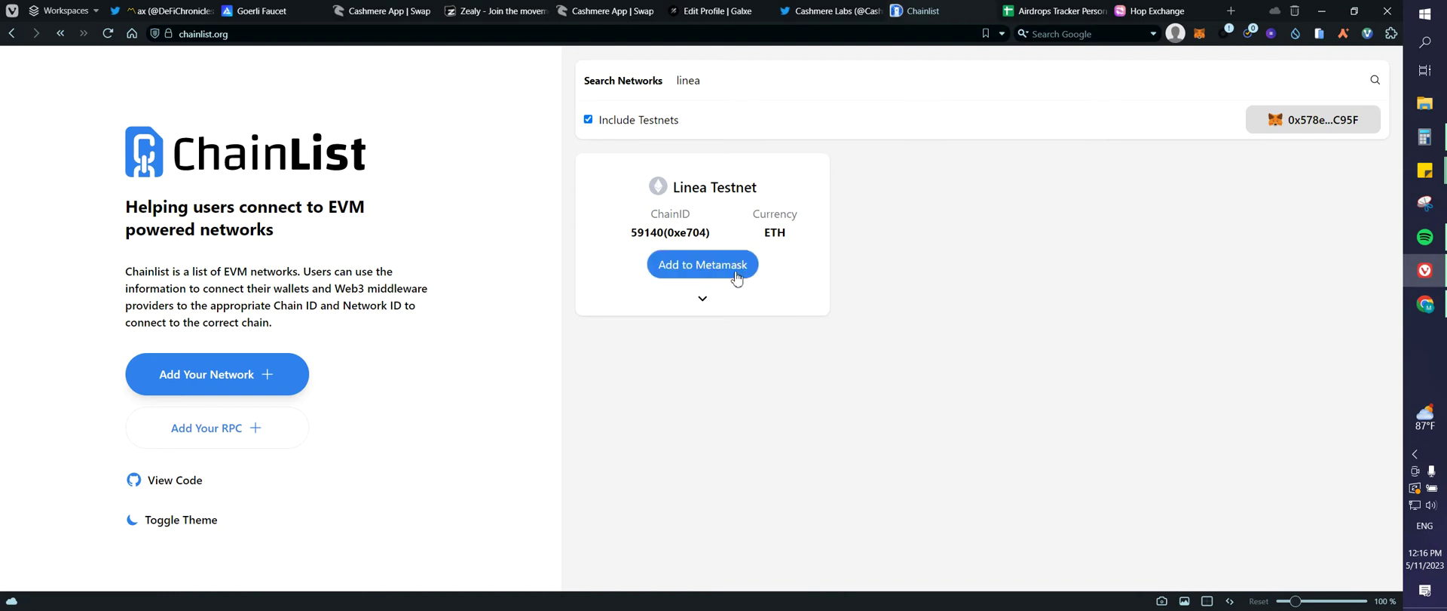
{"action": "left_click", "coordinate": [690, 268]}
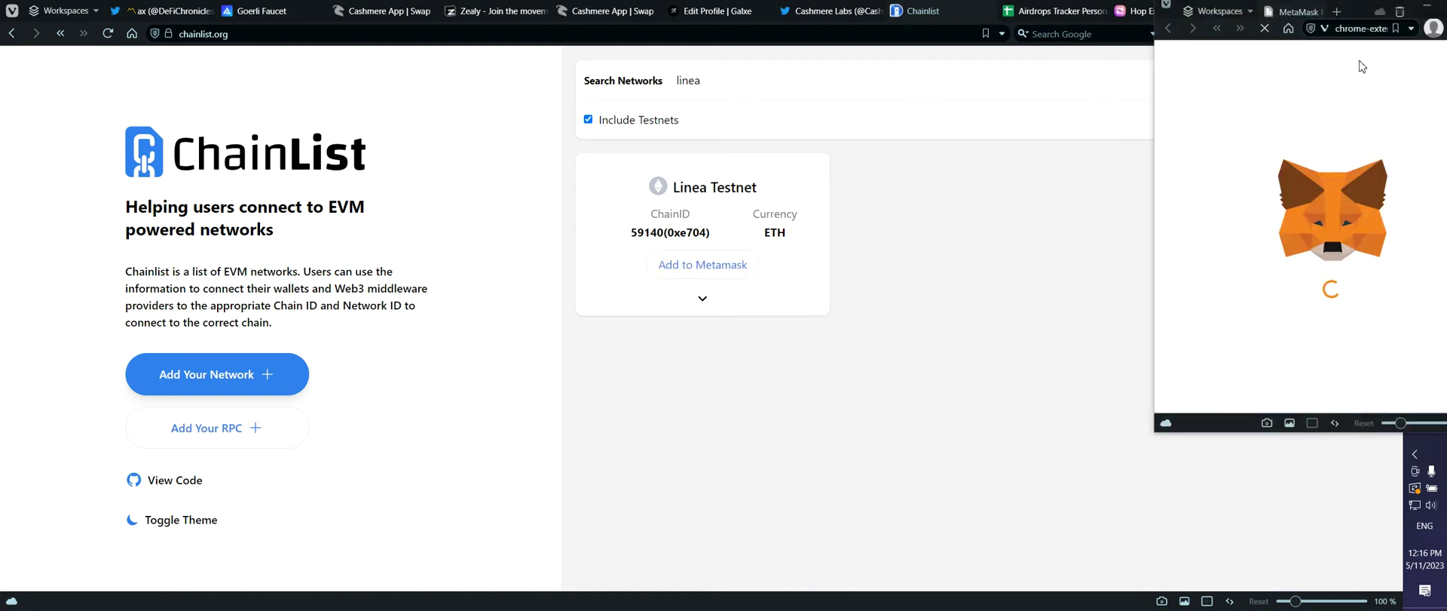
{"action": "left_click_drag", "start_coordinate": [1353, 19], "coordinate": [1059, 83]}
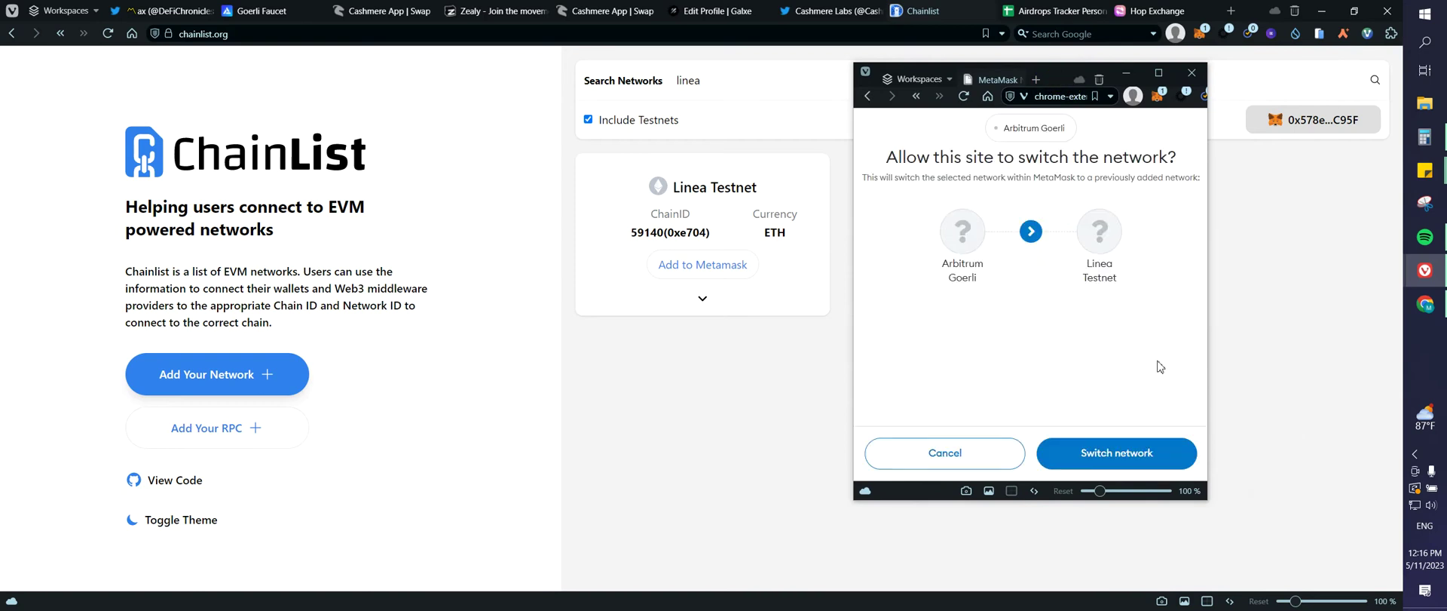
{"action": "left_click", "coordinate": [1149, 448]}
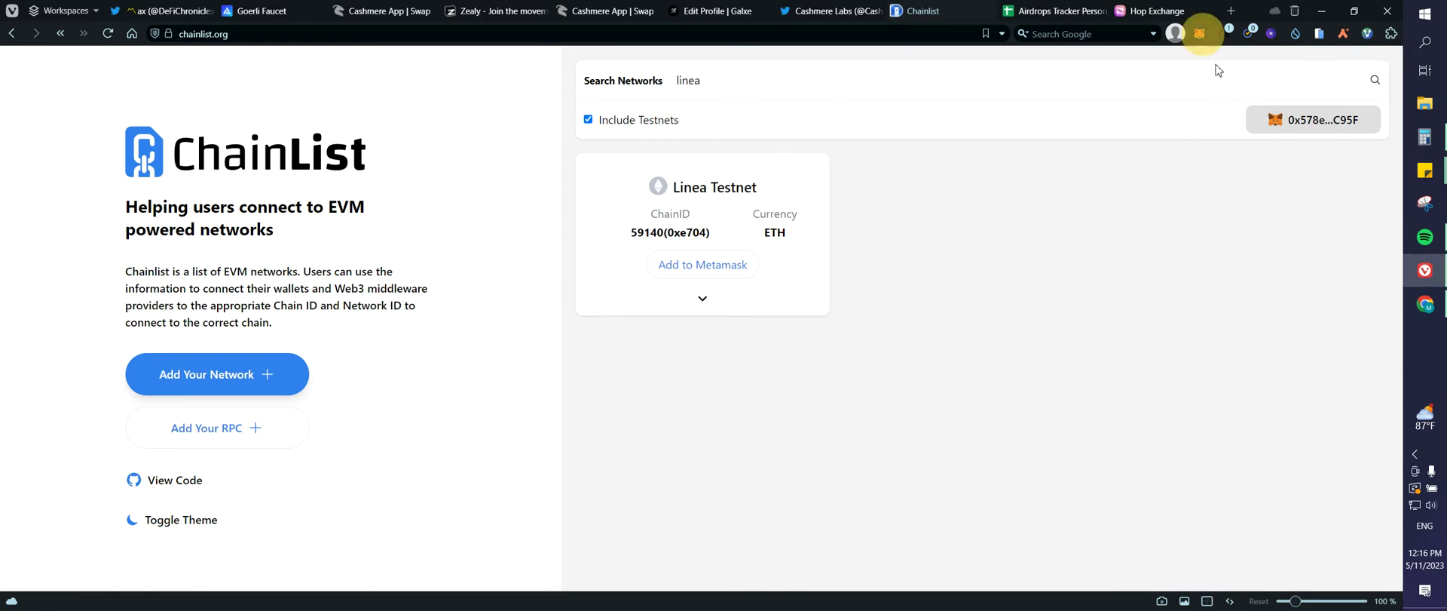
{"action": "left_click", "coordinate": [1199, 34]}
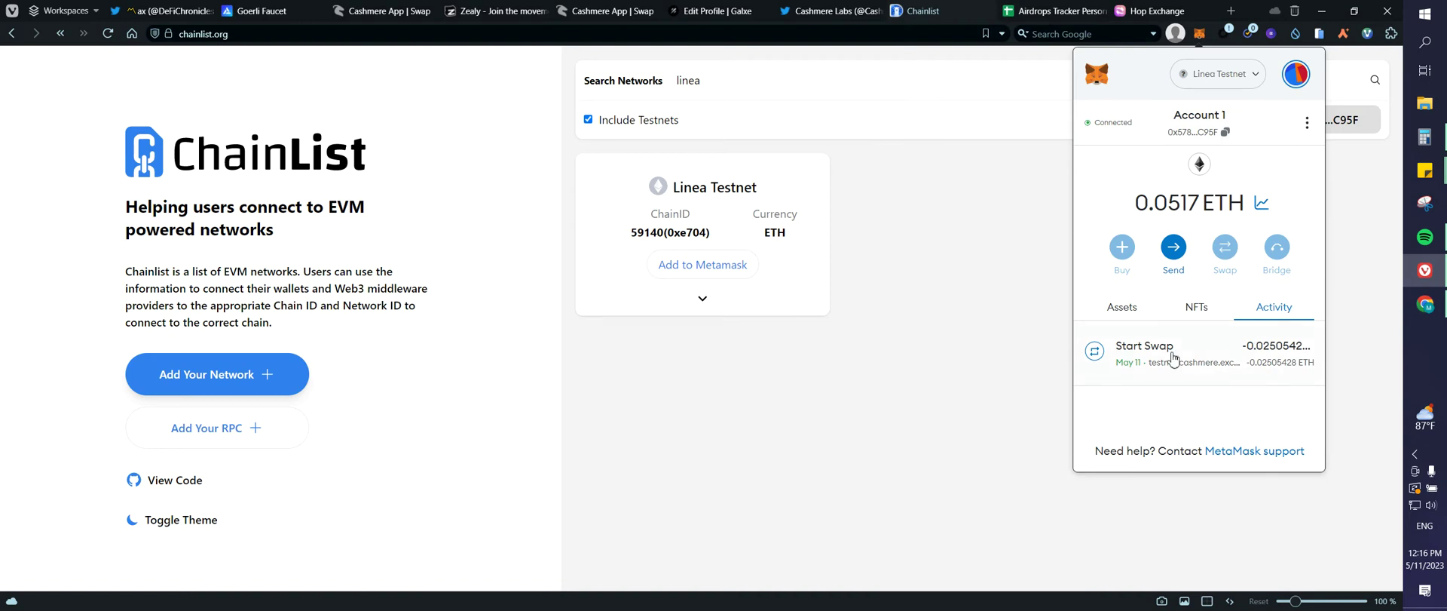
{"action": "left_click", "coordinate": [917, 276]}
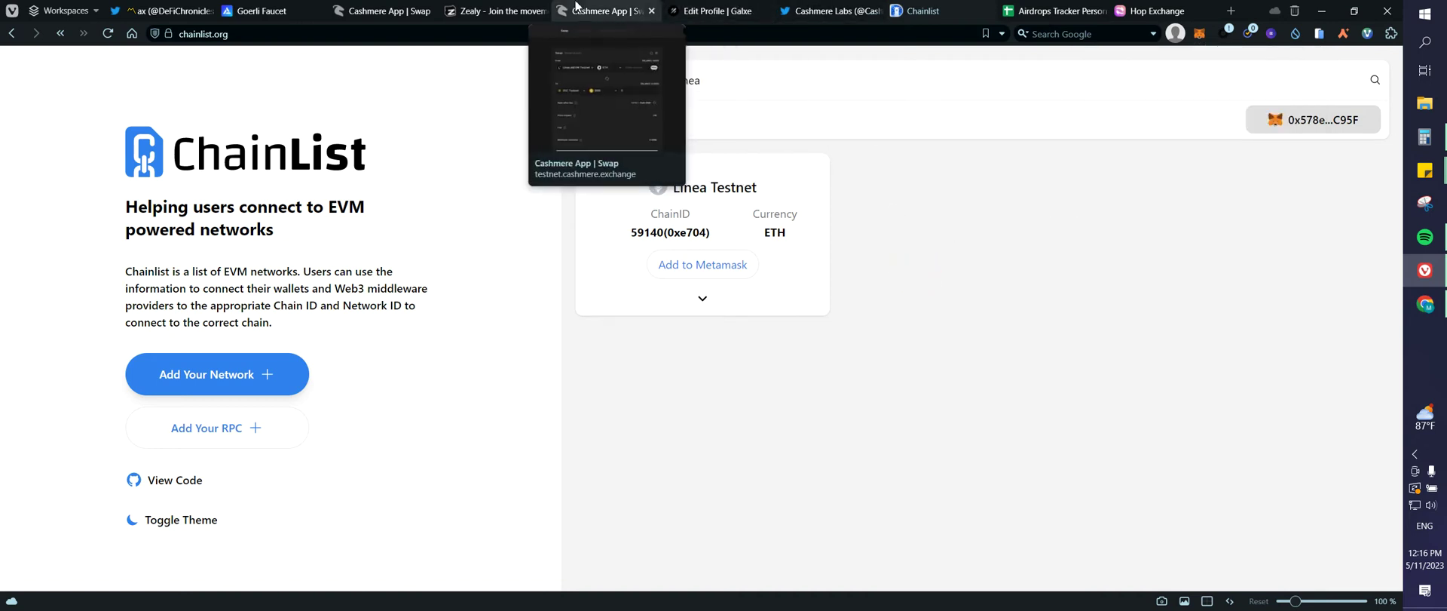
- Connect MetaMask to Cashmere, sign the verification message, and review the network list
{"action": "left_click", "coordinate": [577, 7]}
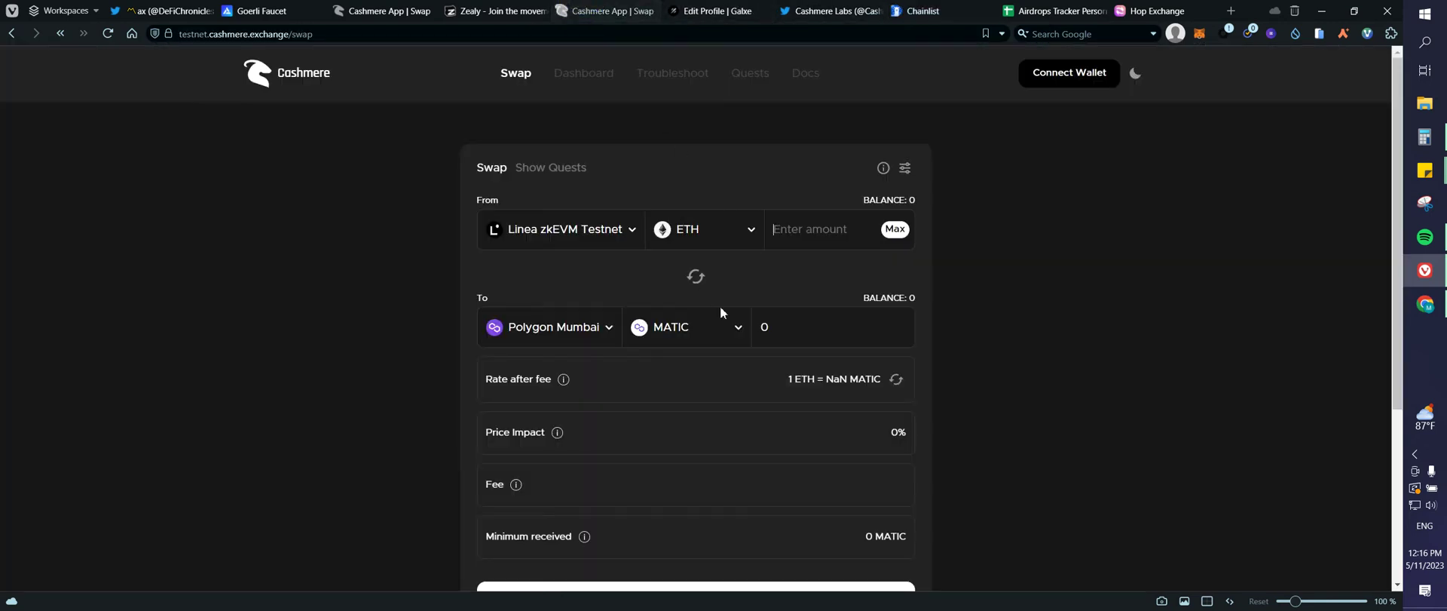
{"action": "left_click", "coordinate": [1073, 76]}
{"action": "left_click", "coordinate": [547, 220]}
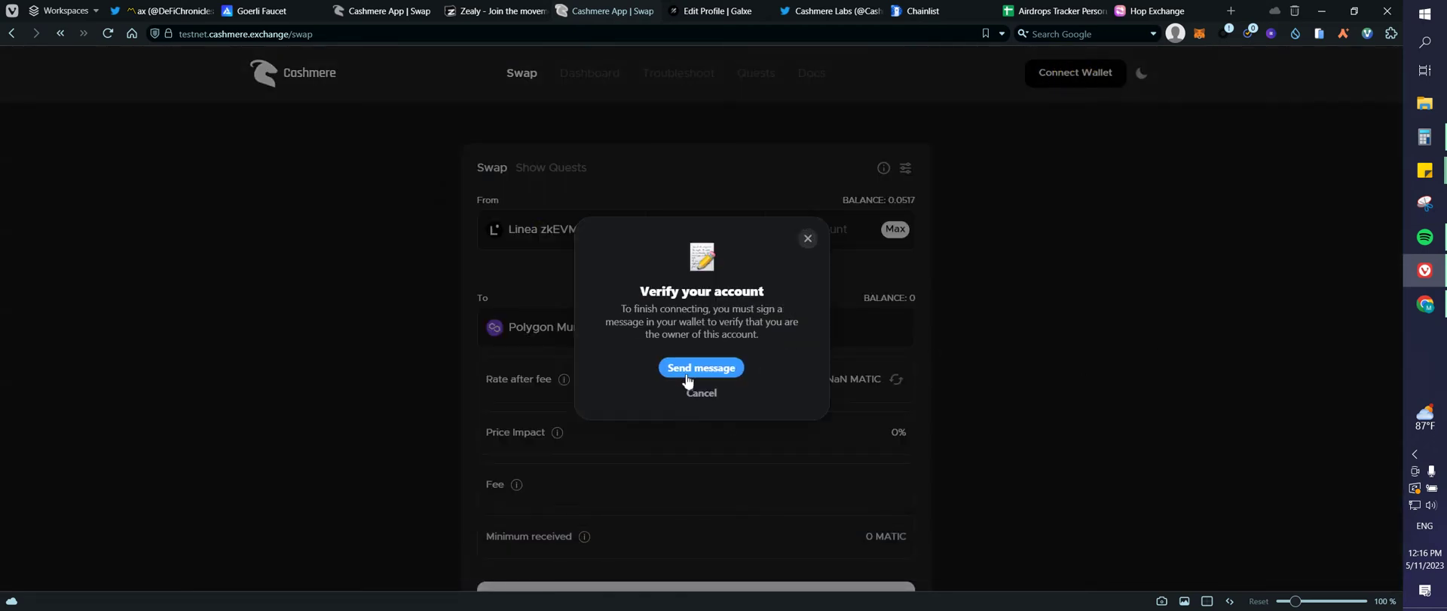
{"action": "left_click", "coordinate": [700, 367]}
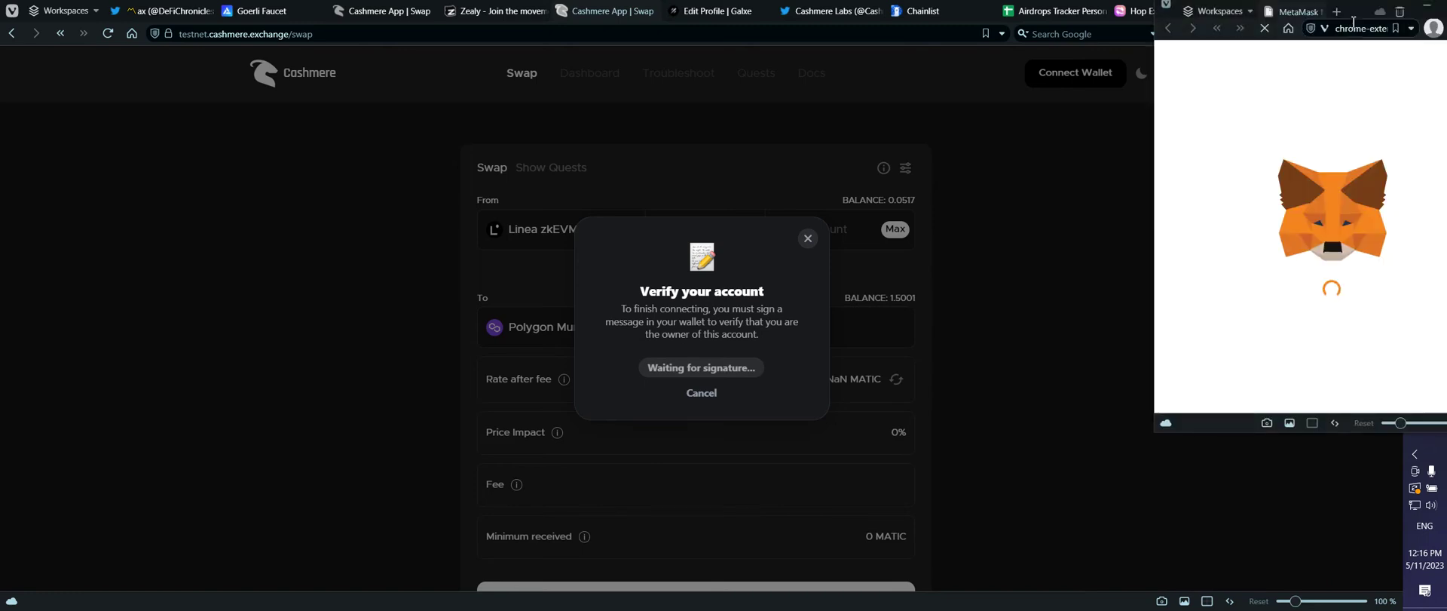
{"action": "left_click_drag", "start_coordinate": [1354, 14], "coordinate": [952, 89]}
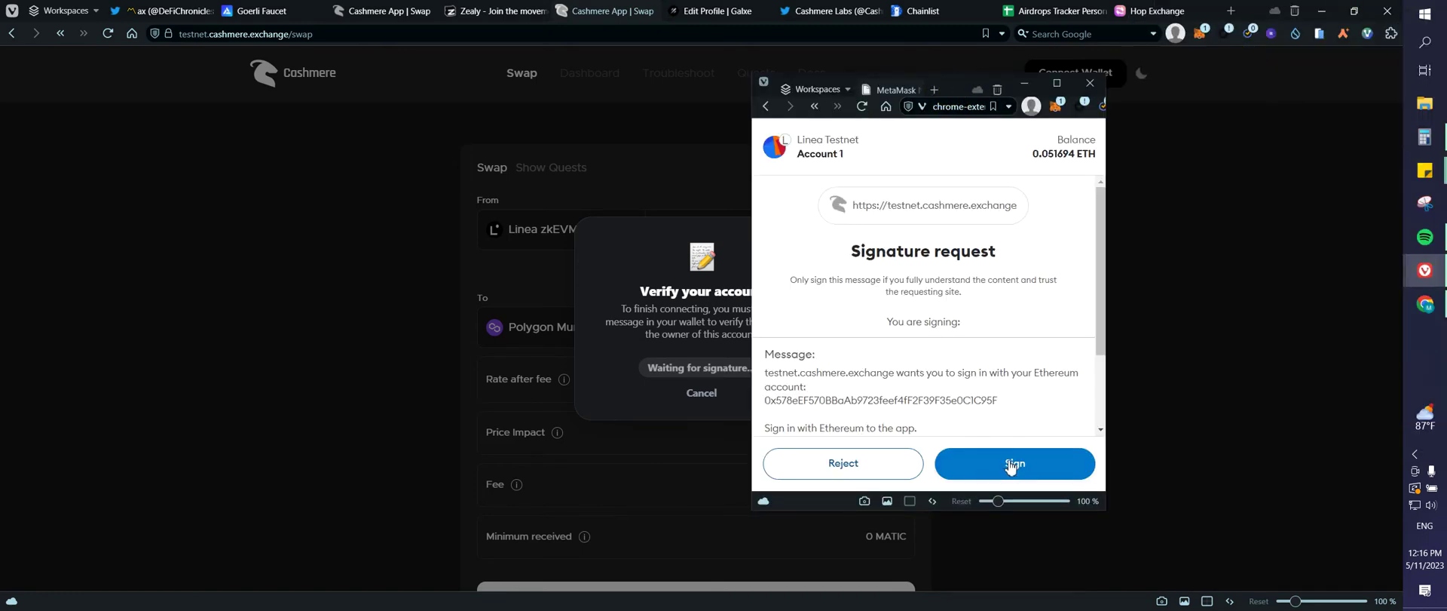
{"action": "left_click", "coordinate": [1006, 466]}
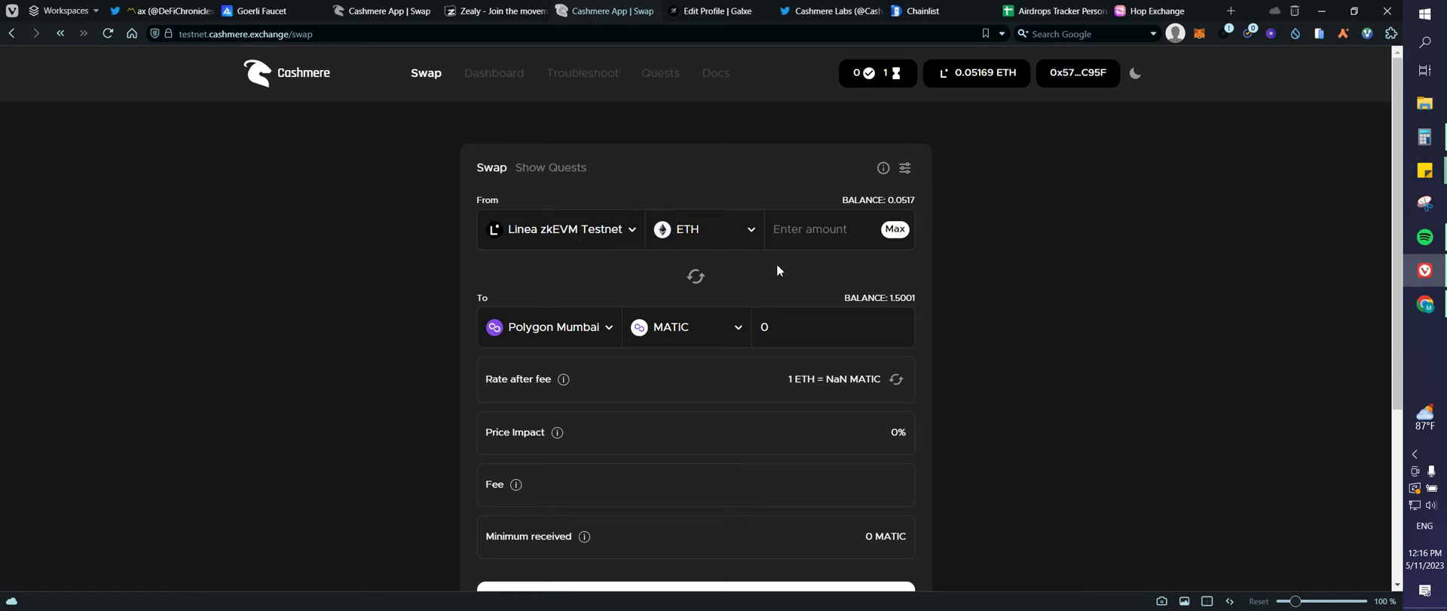
{"action": "left_click", "coordinate": [569, 325]}
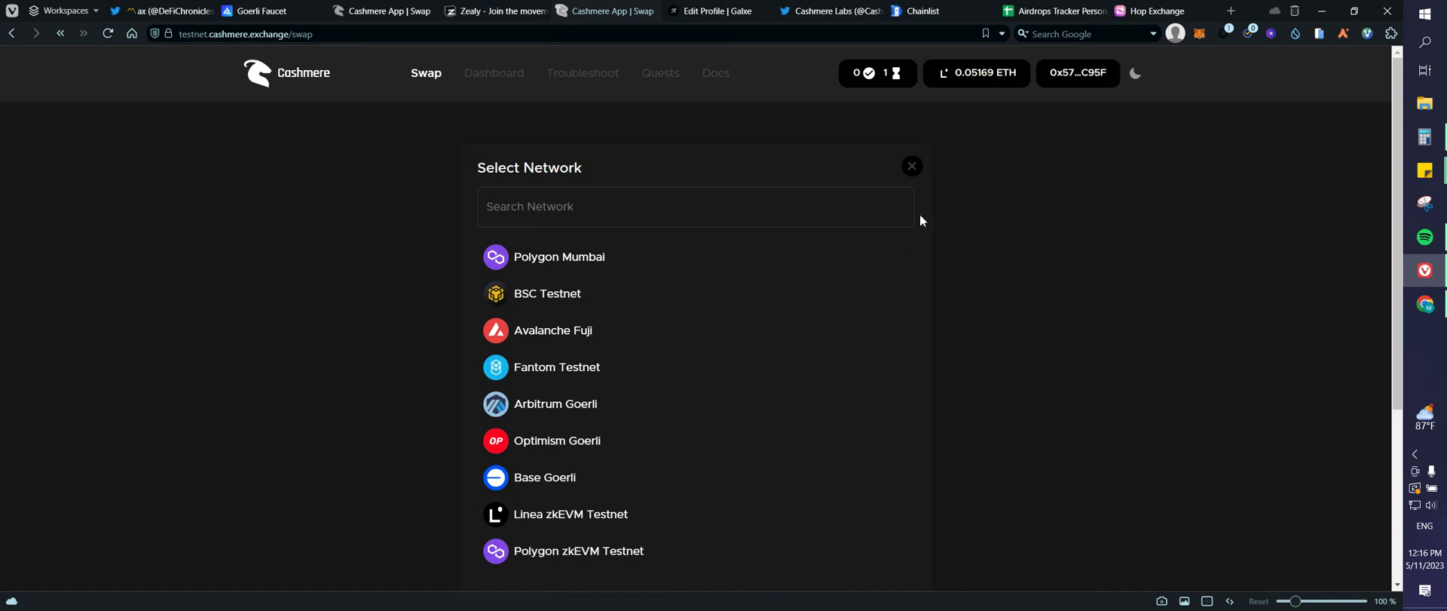
{"action": "left_click", "coordinate": [911, 169]}
- Enter 0.02 ETH as the swap amount
{"action": "left_click", "coordinate": [833, 229]}
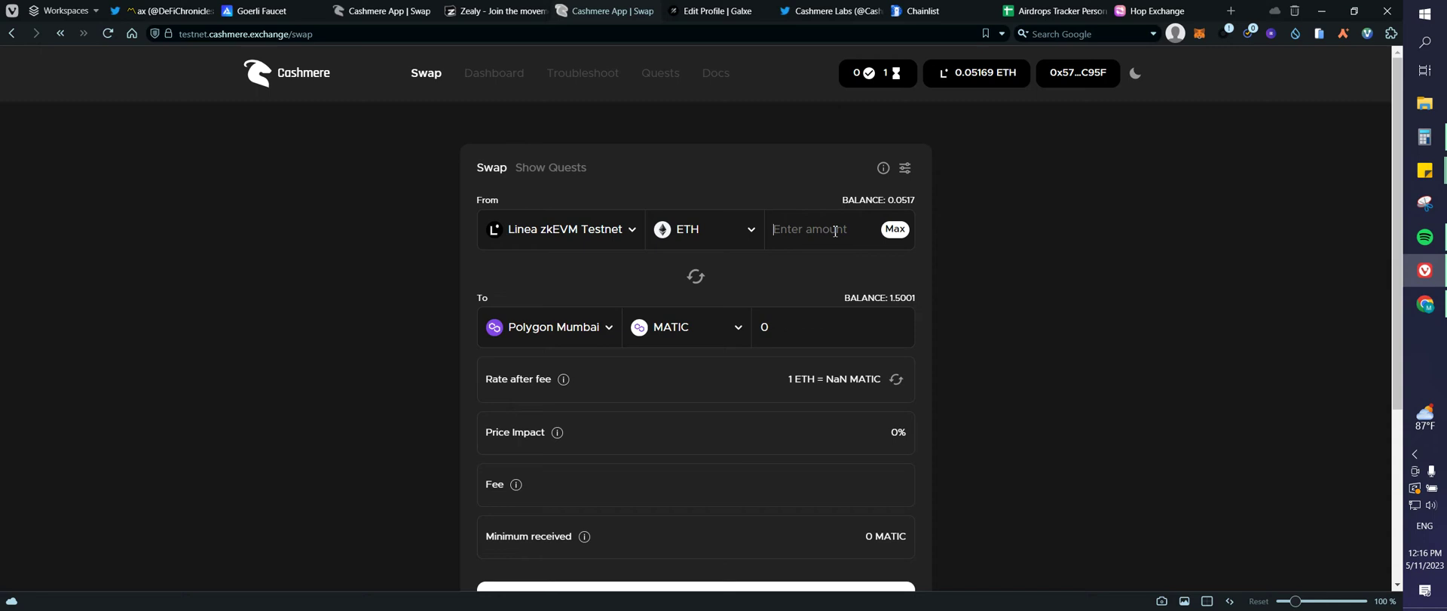
{"action": "type", "text": "0.0"}
{"action": "type", "text": "2"}
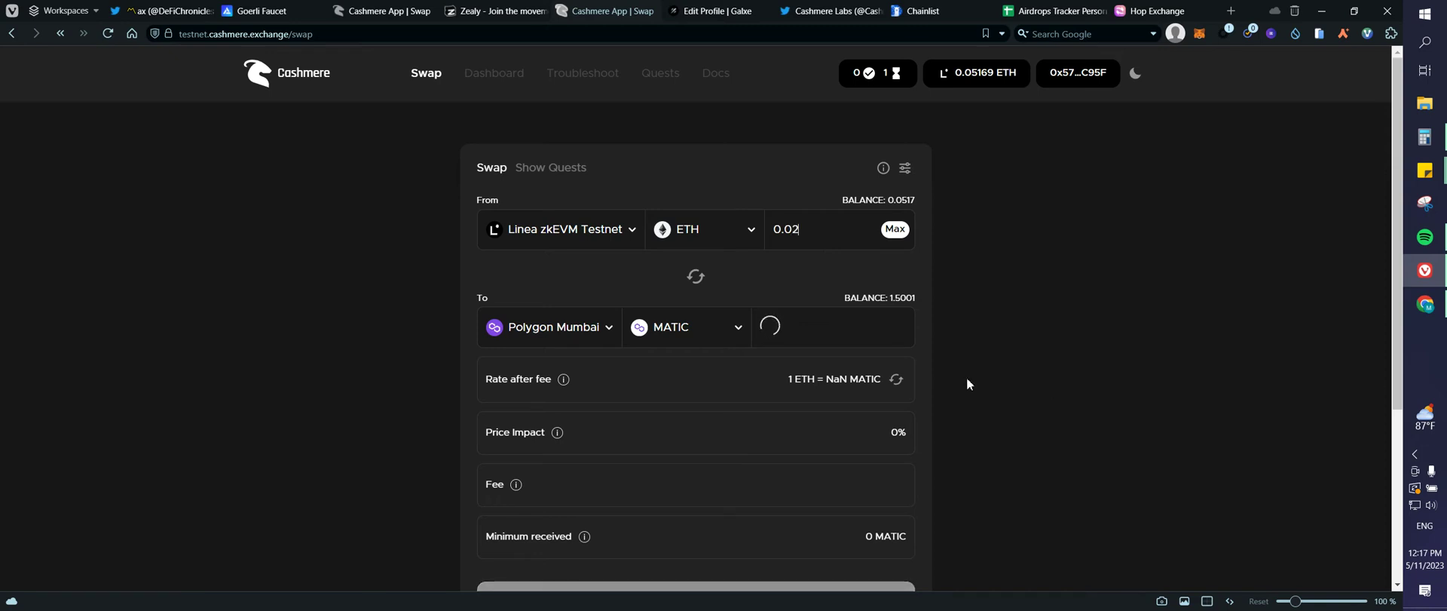
{"action": "scroll", "coordinate": [929, 370], "scroll_direction": "down", "scroll_amount": 1}
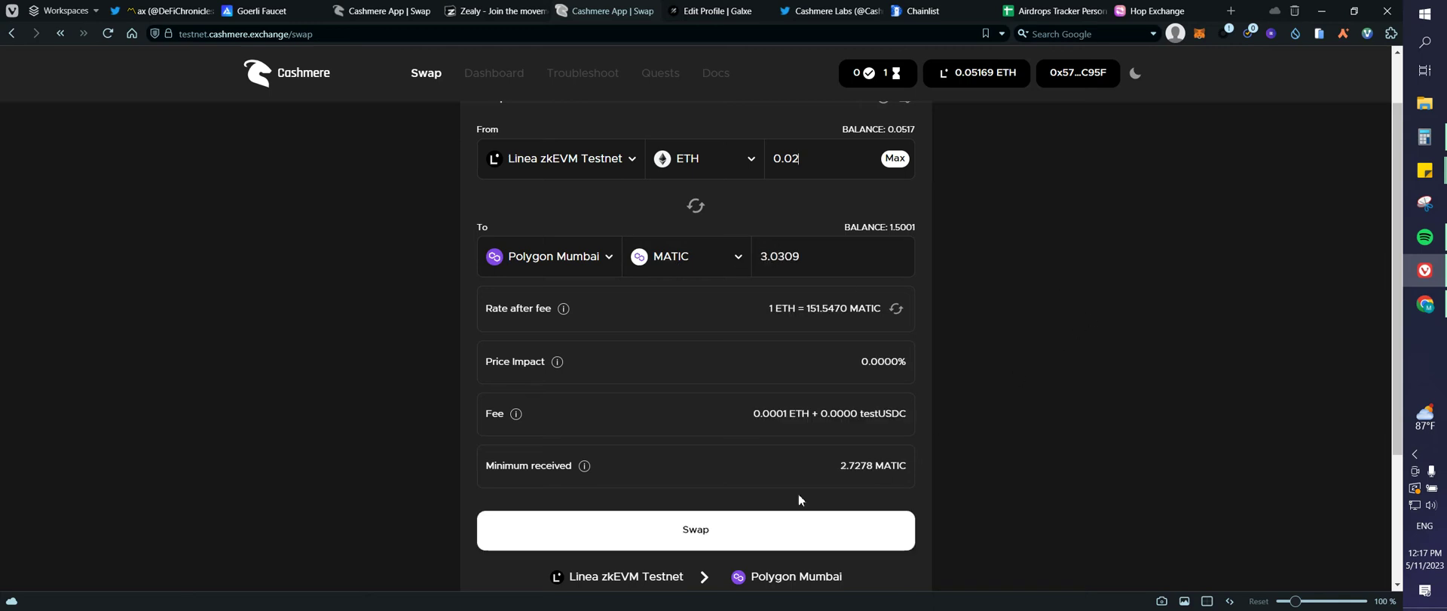
- Confirm the swap for about 3.03 MATIC, then sign and approve it in MetaMask
{"action": "left_click", "coordinate": [693, 541]}
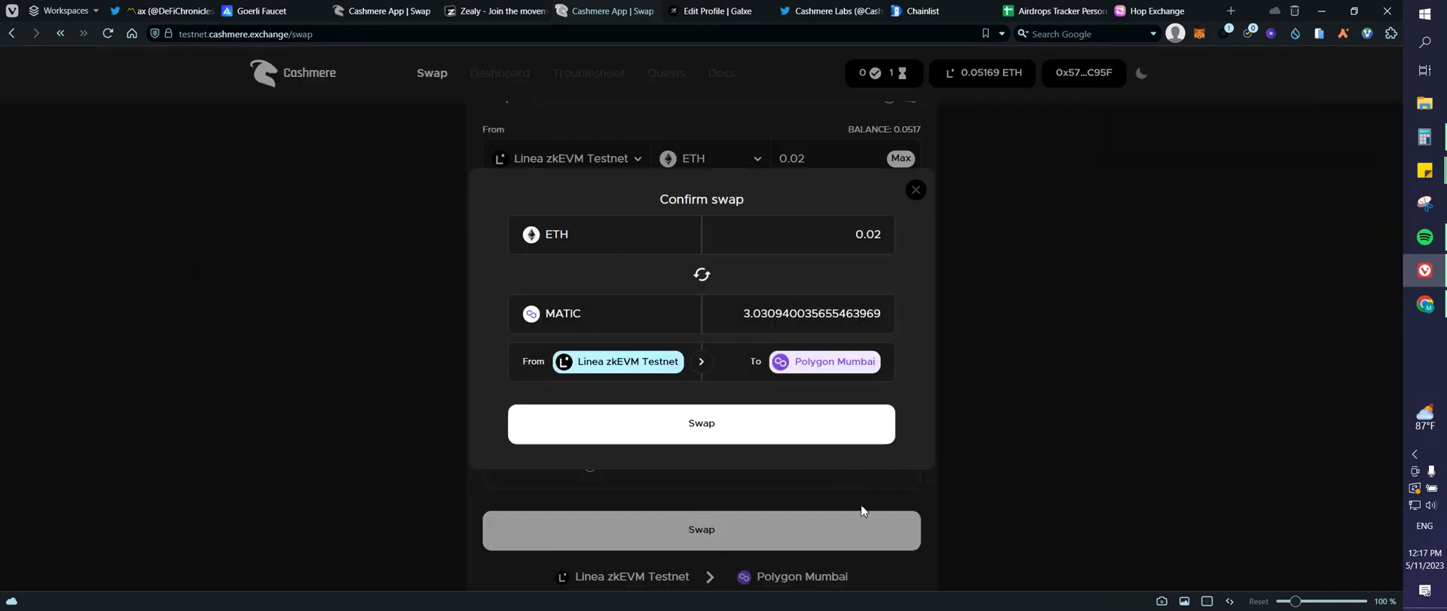
{"action": "left_click", "coordinate": [780, 434]}
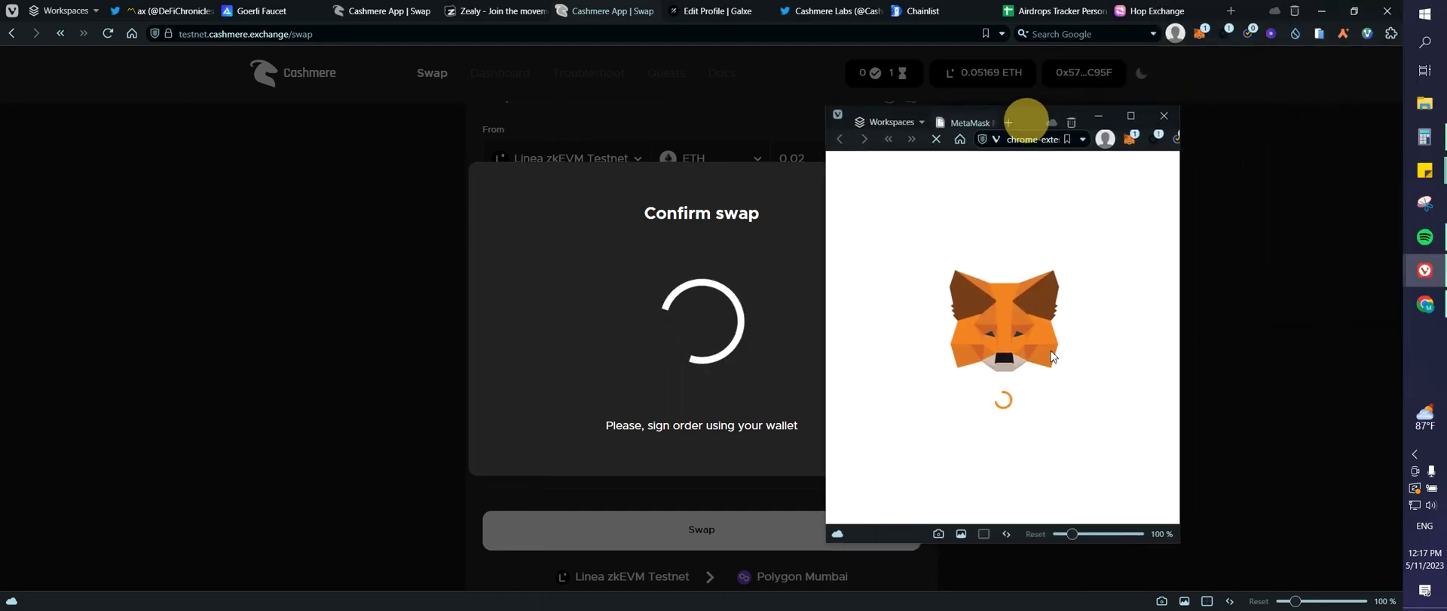
{"action": "scroll", "coordinate": [1041, 438], "scroll_direction": "down", "scroll_amount": 3}
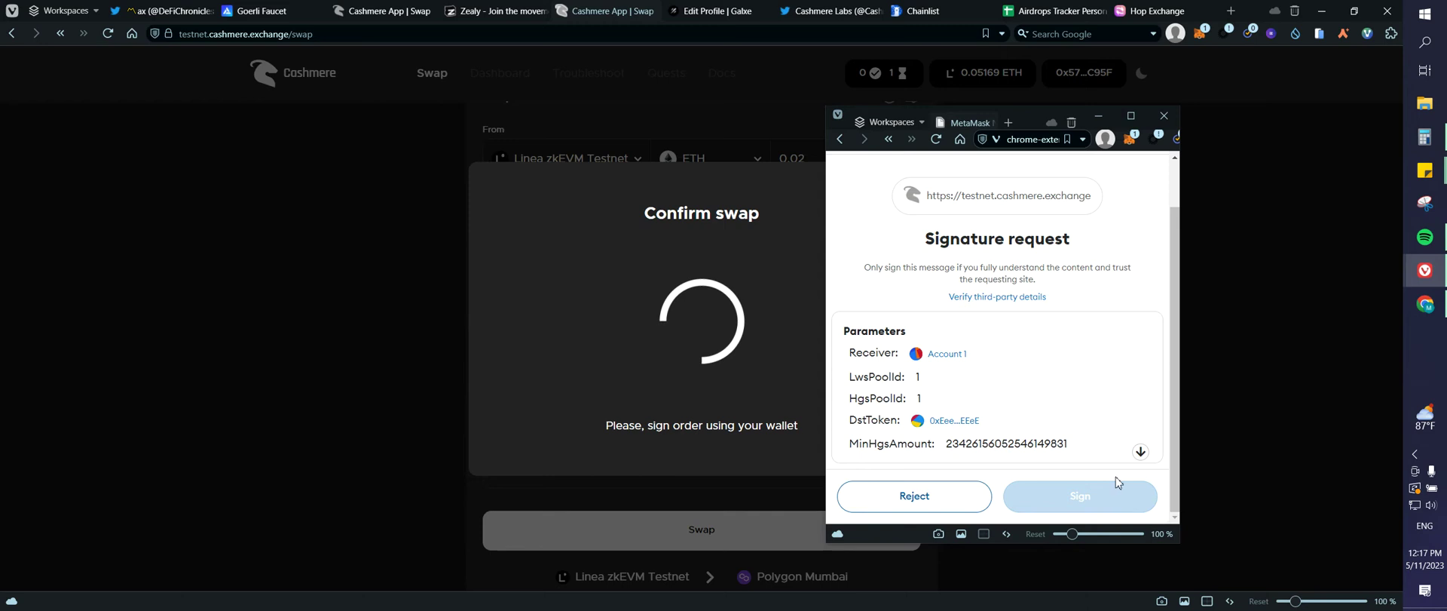
{"action": "left_click", "coordinate": [1110, 504]}
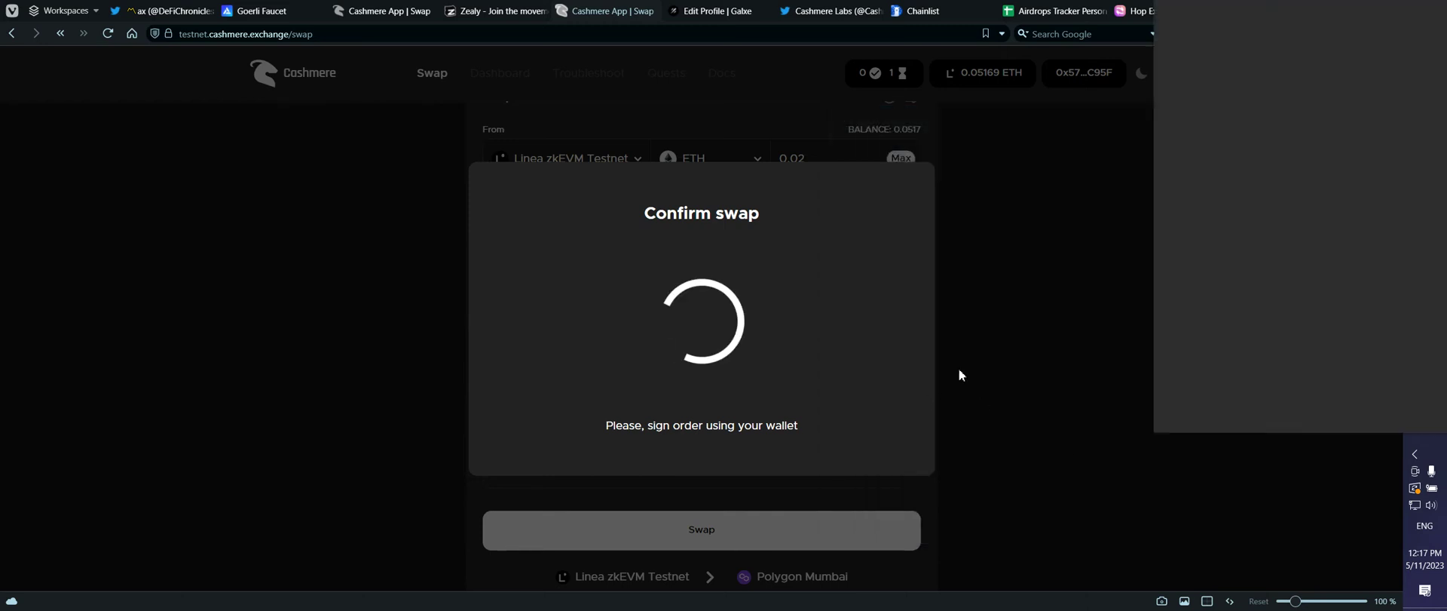
{"action": "left_click_drag", "start_coordinate": [1376, 15], "coordinate": [1180, 77]}
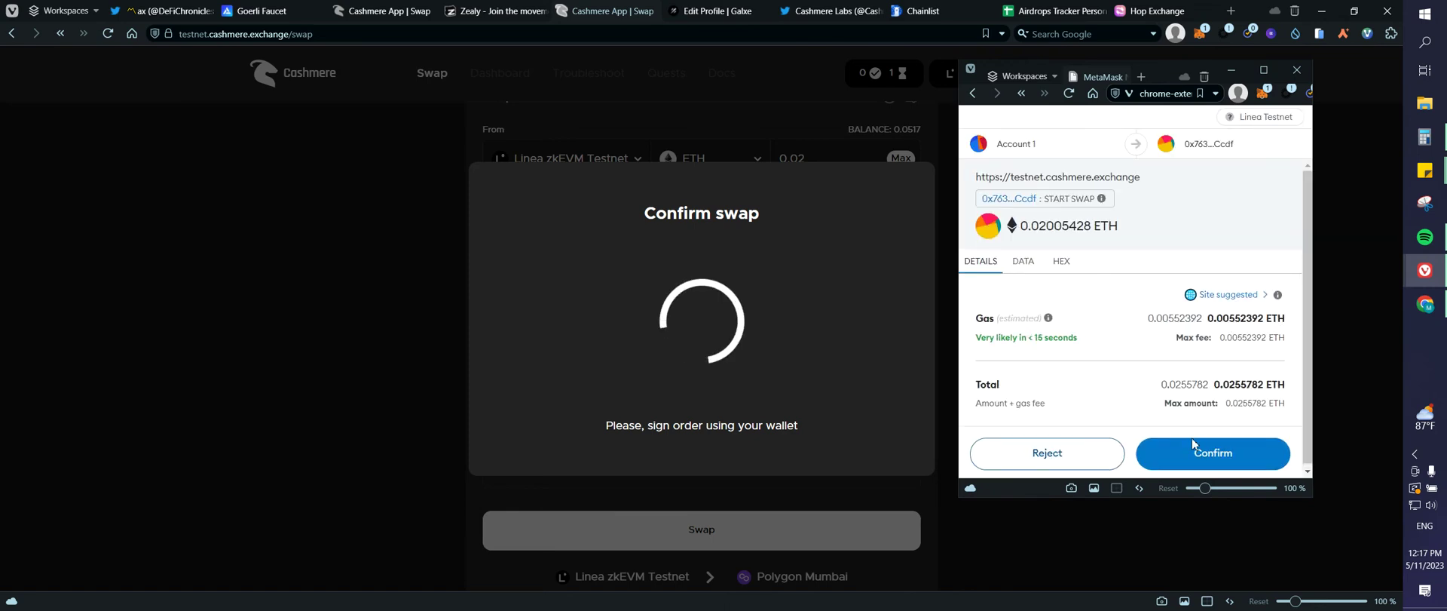
{"action": "left_click", "coordinate": [1191, 454]}
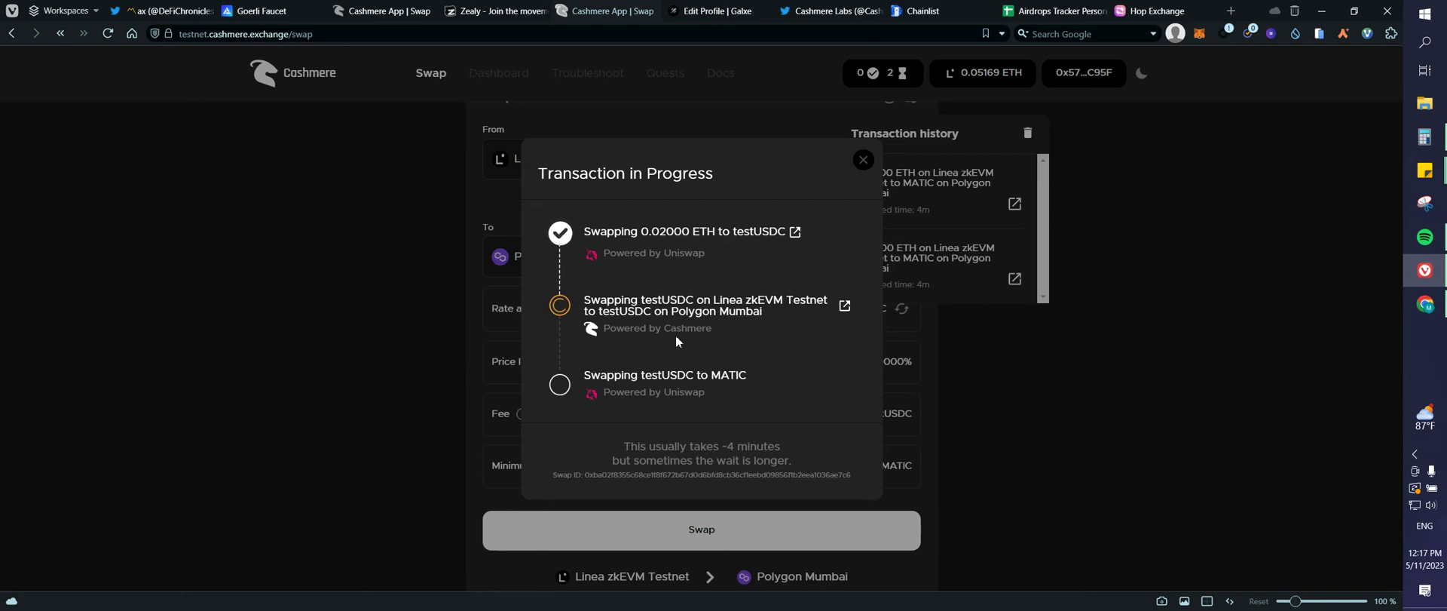
- Leave the swap running and switch to the Airdrops Tracker Personal spreadsheet
{"action": "left_click", "coordinate": [1055, 10]}
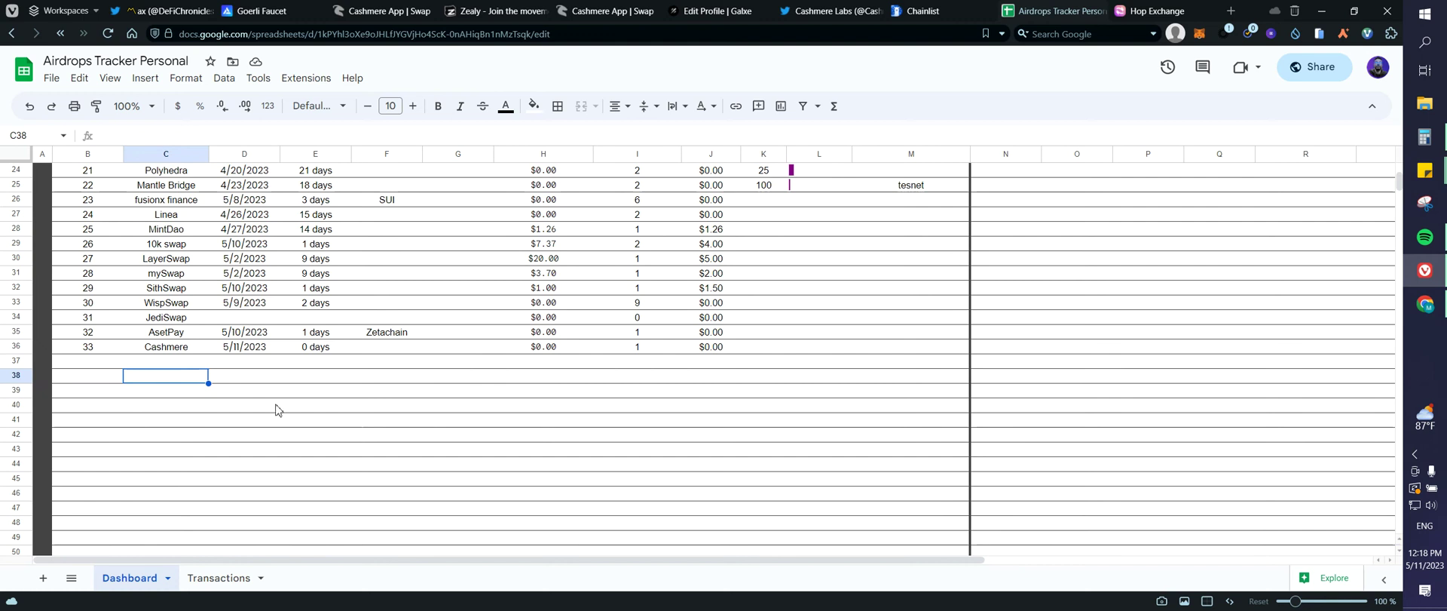
- Open the Transactions sheet and locate the existing Cashmere entry in row 336
{"action": "scroll", "coordinate": [279, 411], "scroll_direction": "up", "scroll_amount": 3}
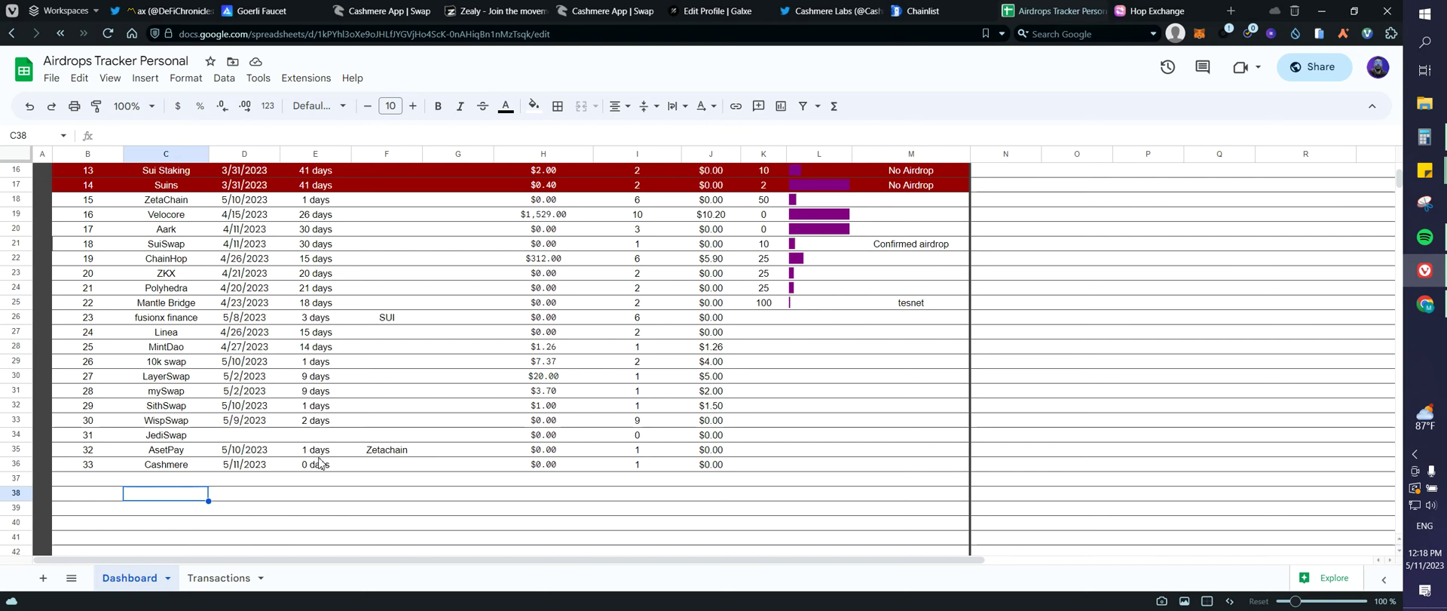
{"action": "scroll", "coordinate": [311, 443], "scroll_direction": "up", "scroll_amount": 4}
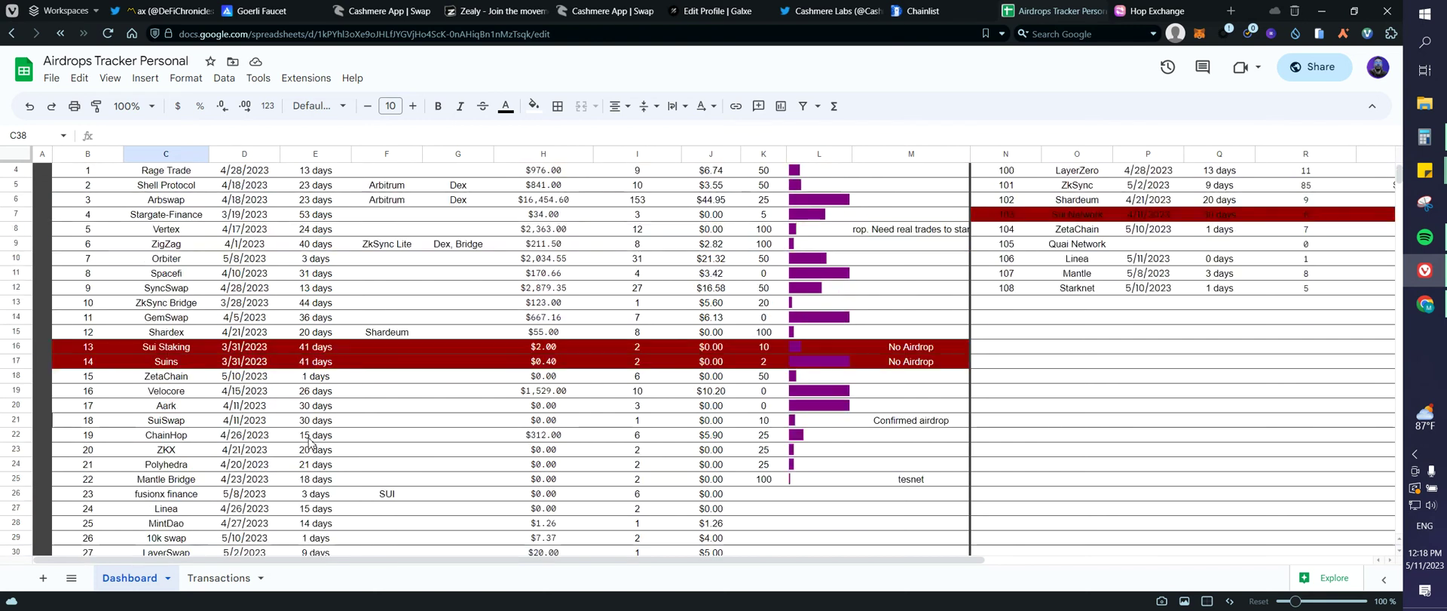
{"action": "scroll", "coordinate": [311, 443], "scroll_direction": "up", "scroll_amount": 1}
{"action": "scroll", "coordinate": [362, 422], "scroll_direction": "down", "scroll_amount": 5}
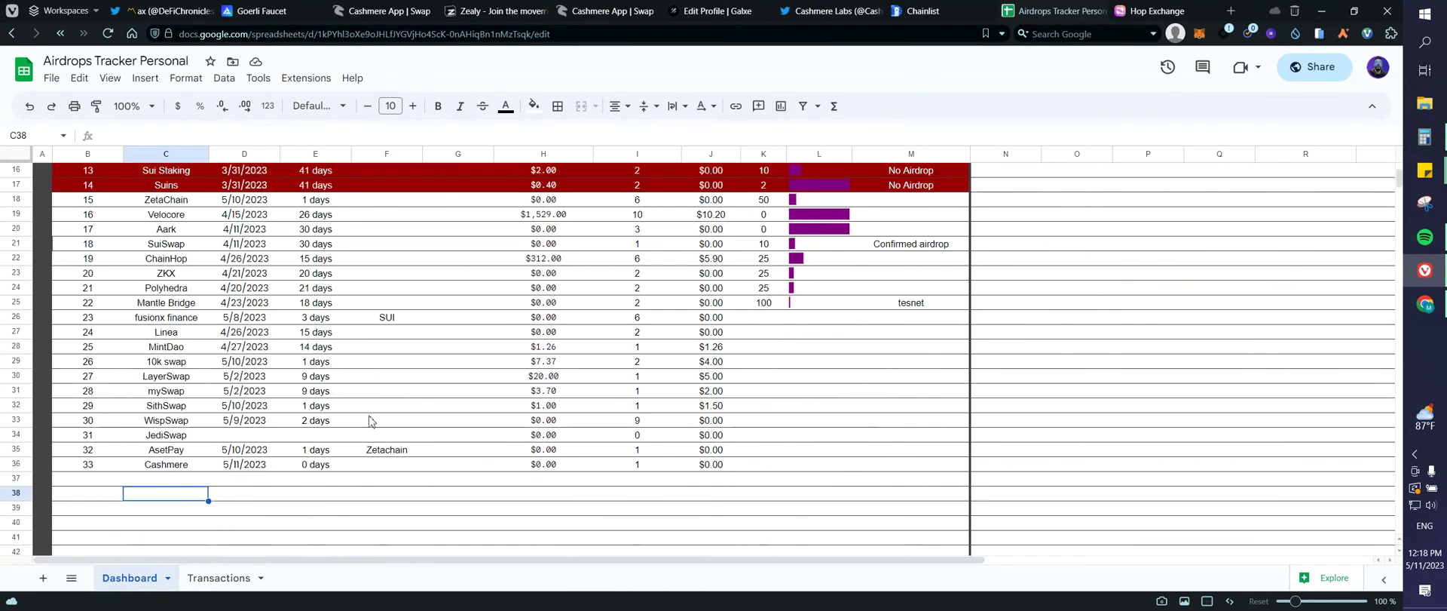
{"action": "left_click", "coordinate": [219, 578]}
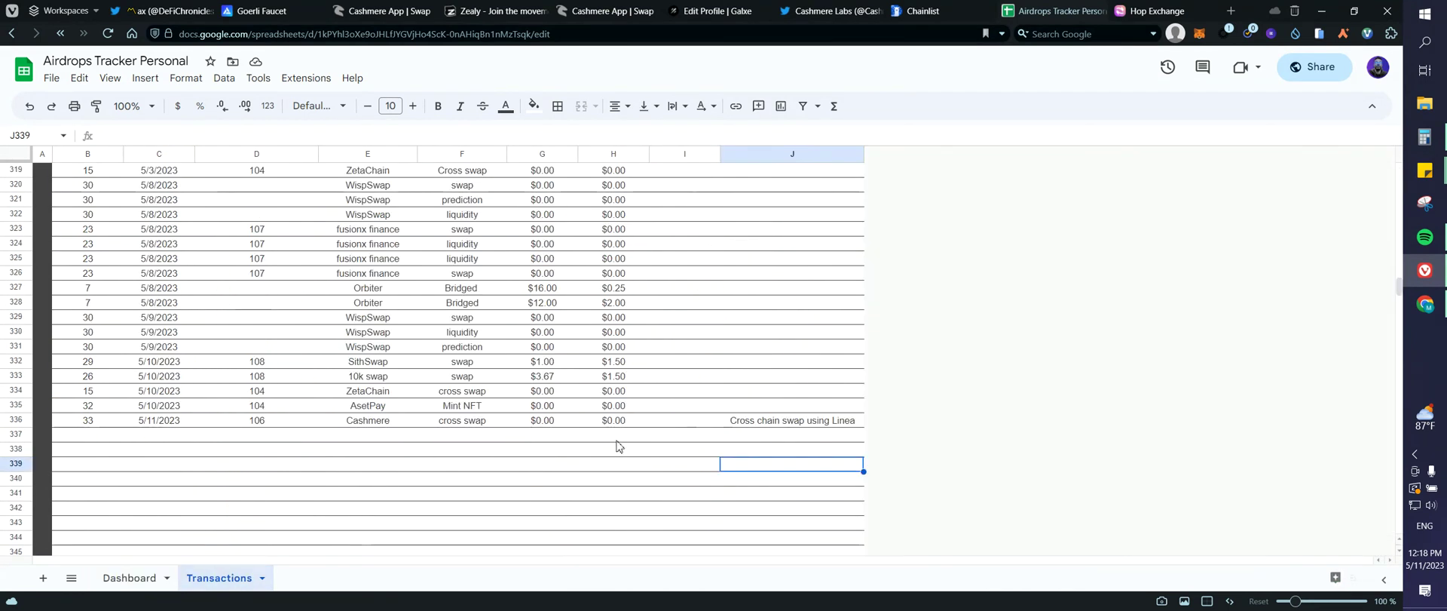
{"action": "scroll", "coordinate": [599, 491], "scroll_direction": "up", "scroll_amount": 2}
{"action": "scroll", "coordinate": [204, 420], "scroll_direction": "down", "scroll_amount": 5}
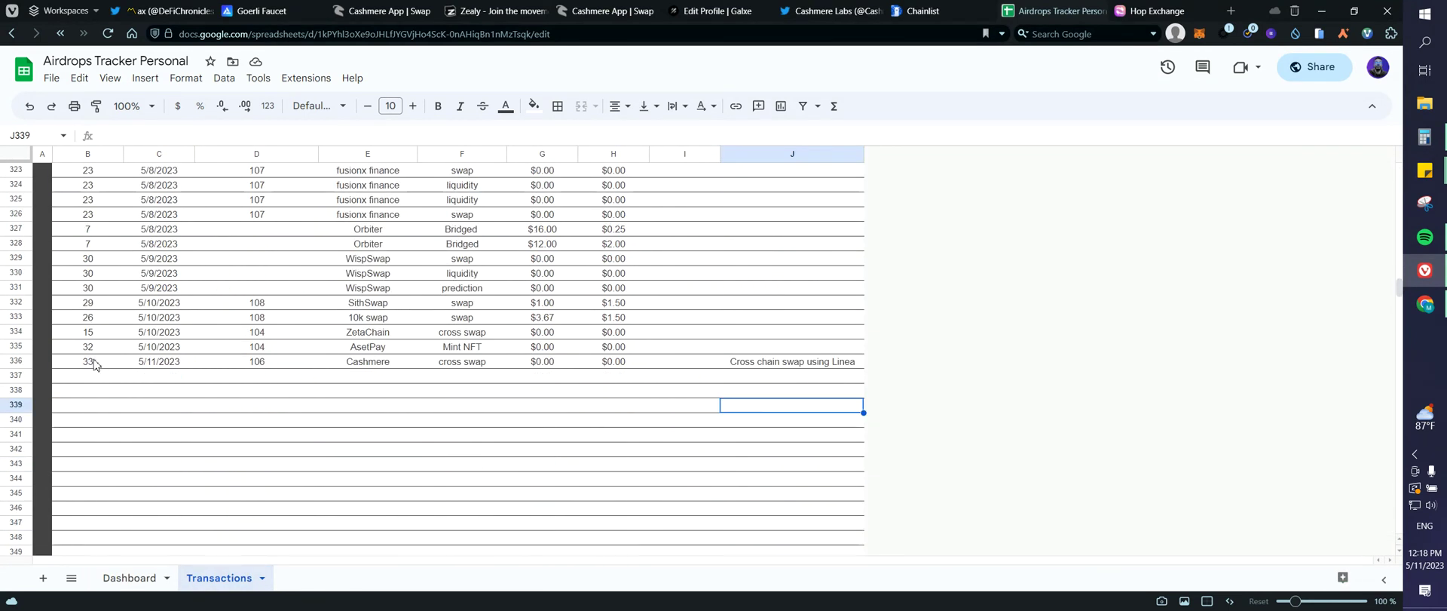
{"action": "left_click", "coordinate": [15, 362]}
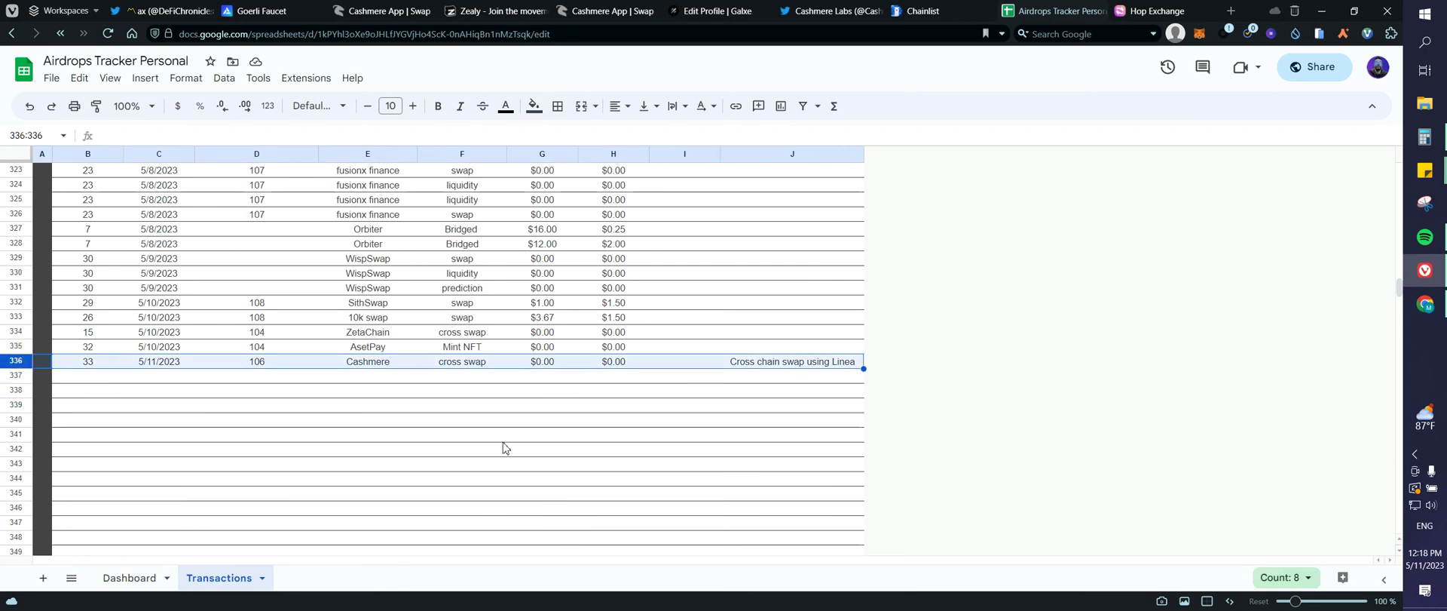
{"action": "left_click", "coordinate": [766, 392]}
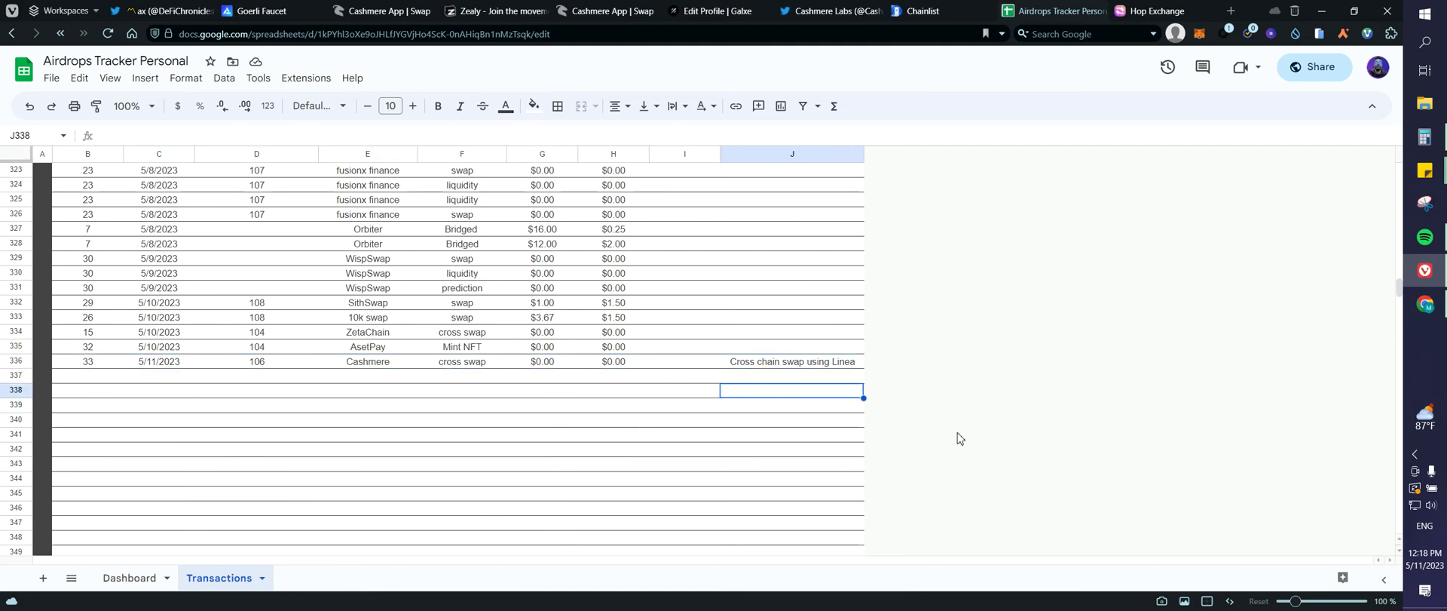
- Fill row 337 with 33, 5/11/2023, 106, cross swap, 0 and 0
{"action": "left_click", "coordinate": [81, 379]}
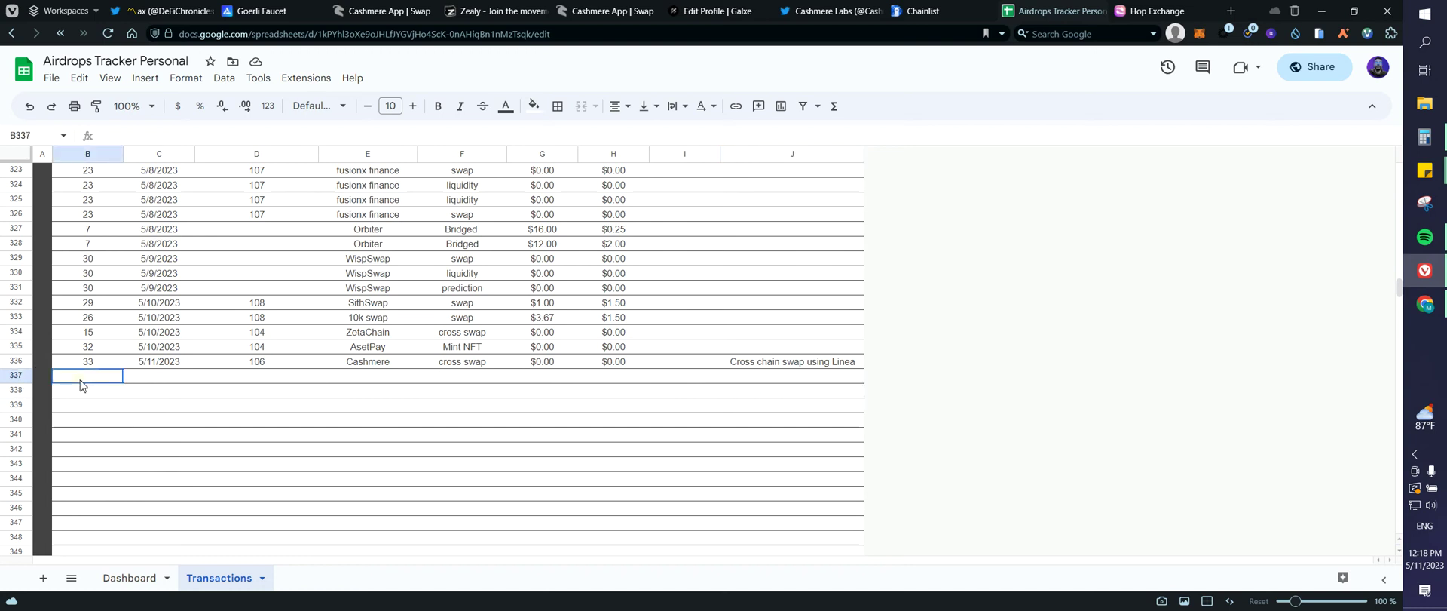
{"action": "type", "text": "33"}
{"action": "key", "text": "Tab"}
{"action": "type", "text": "5/11"}
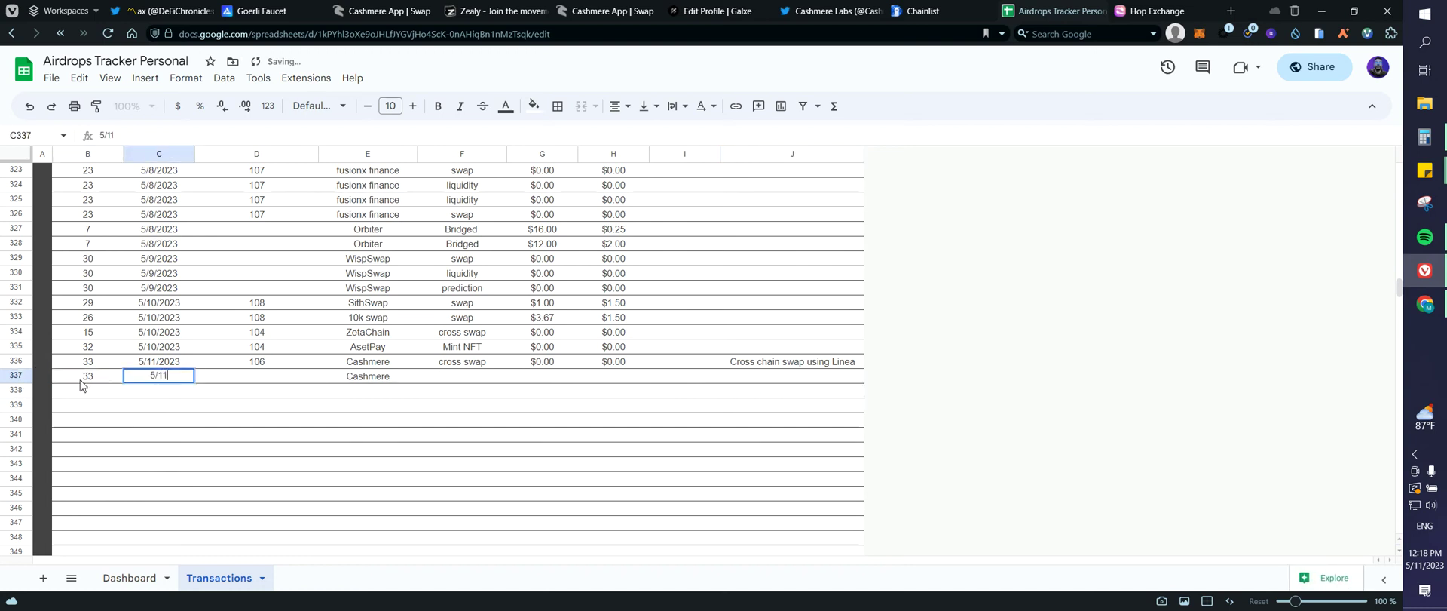
{"action": "type", "text": "/2023"}
{"action": "key", "text": "Tab"}
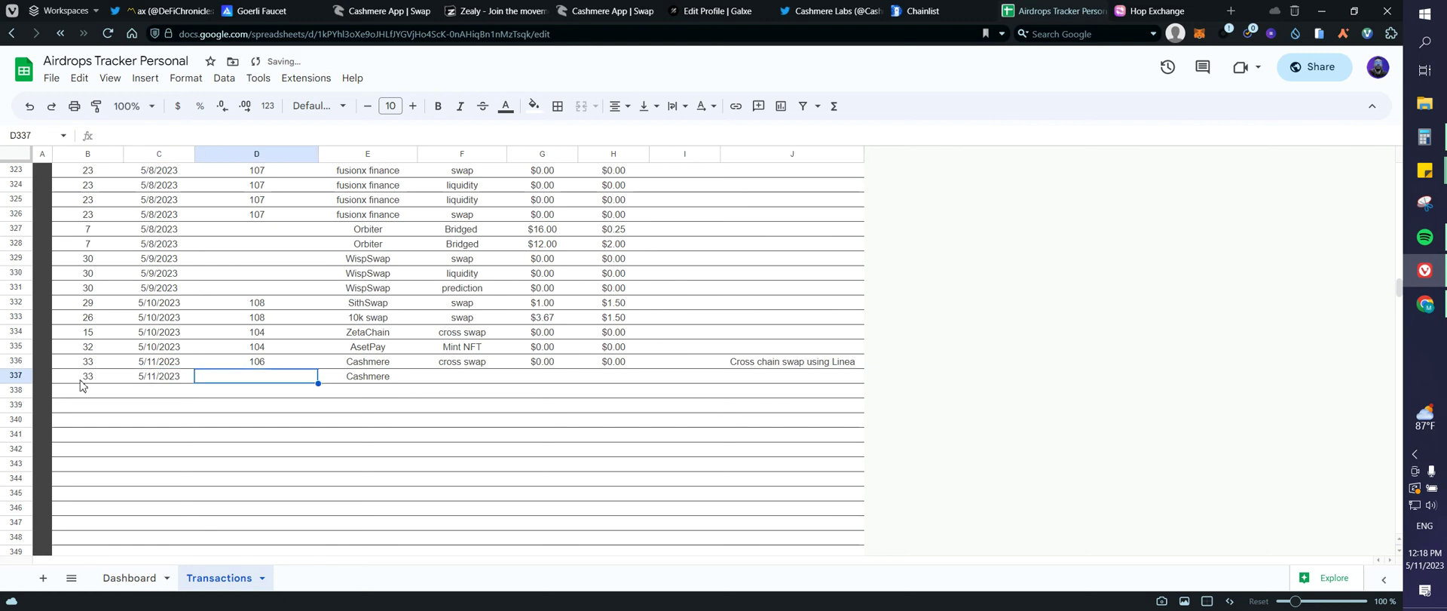
{"action": "type", "text": "106"}
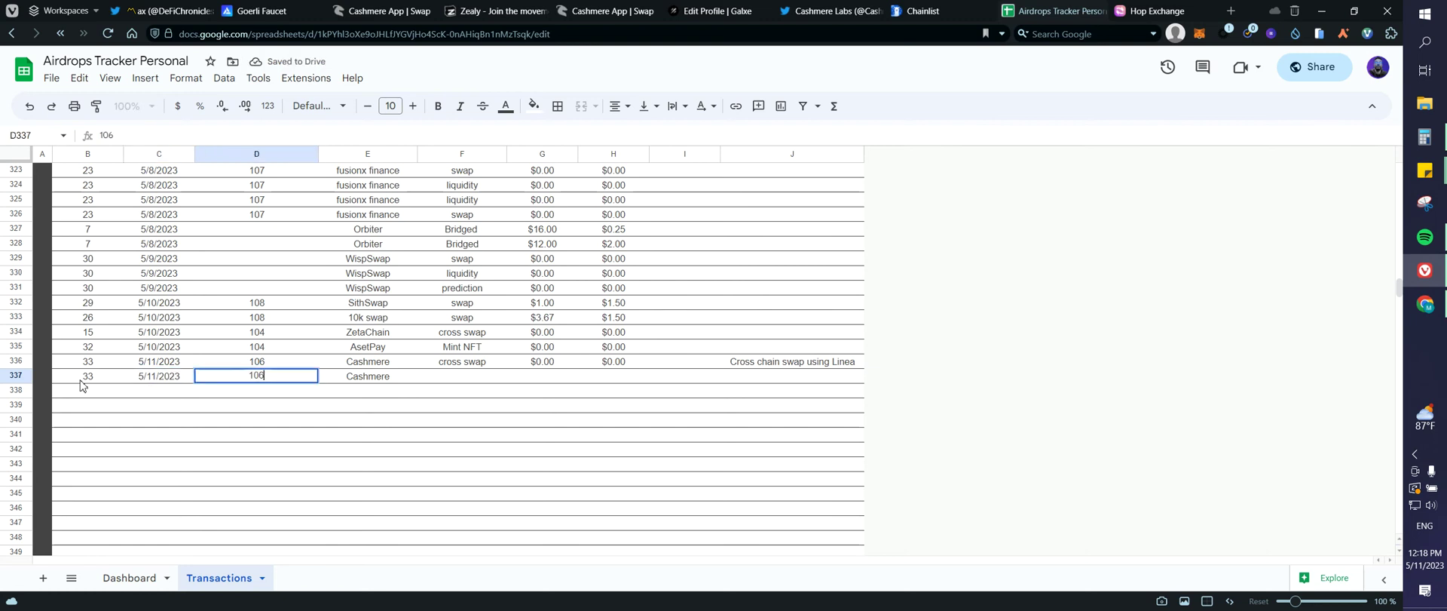
{"action": "key", "text": "Tab"}
{"action": "key", "text": "Tab"}
{"action": "type", "text": "cross swap"}
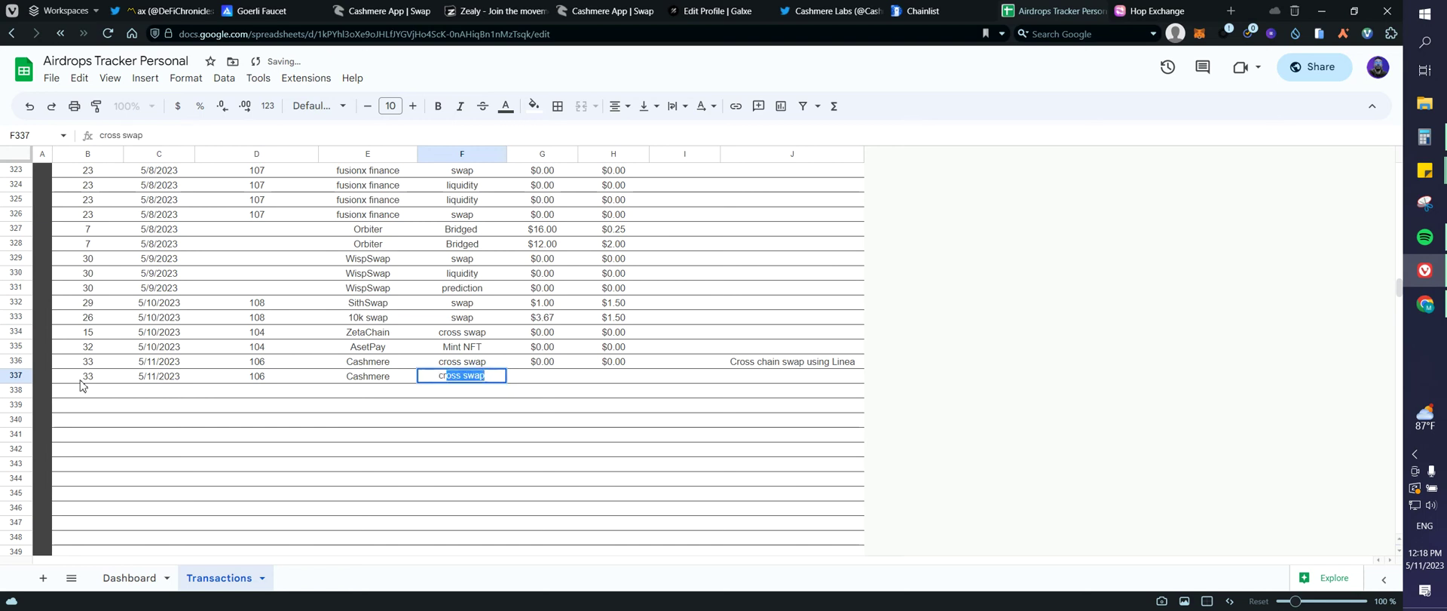
{"action": "key", "text": "Tab"}
{"action": "type", "text": "0"}
{"action": "key", "text": "Tab"}
{"action": "type", "text": "0"}
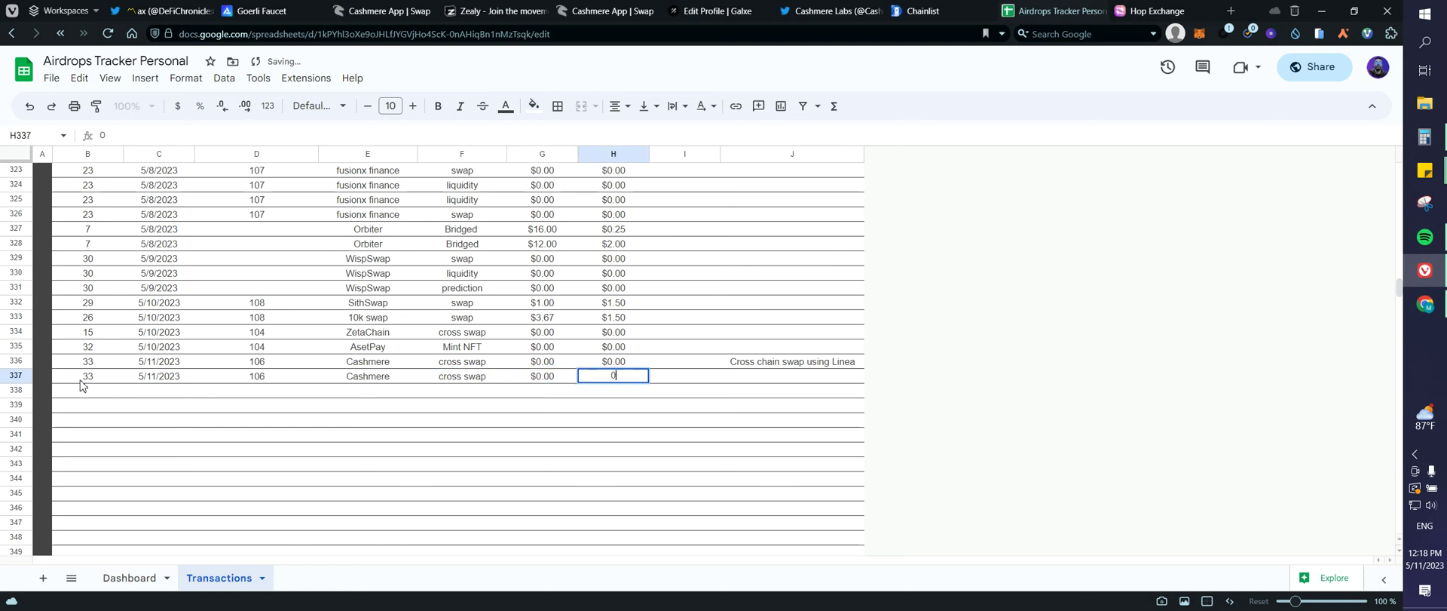
{"action": "key", "text": "Tab"}
- Check that the Dashboard's Cashmere and Linea transaction counts now show 2
{"action": "left_click", "coordinate": [130, 578]}
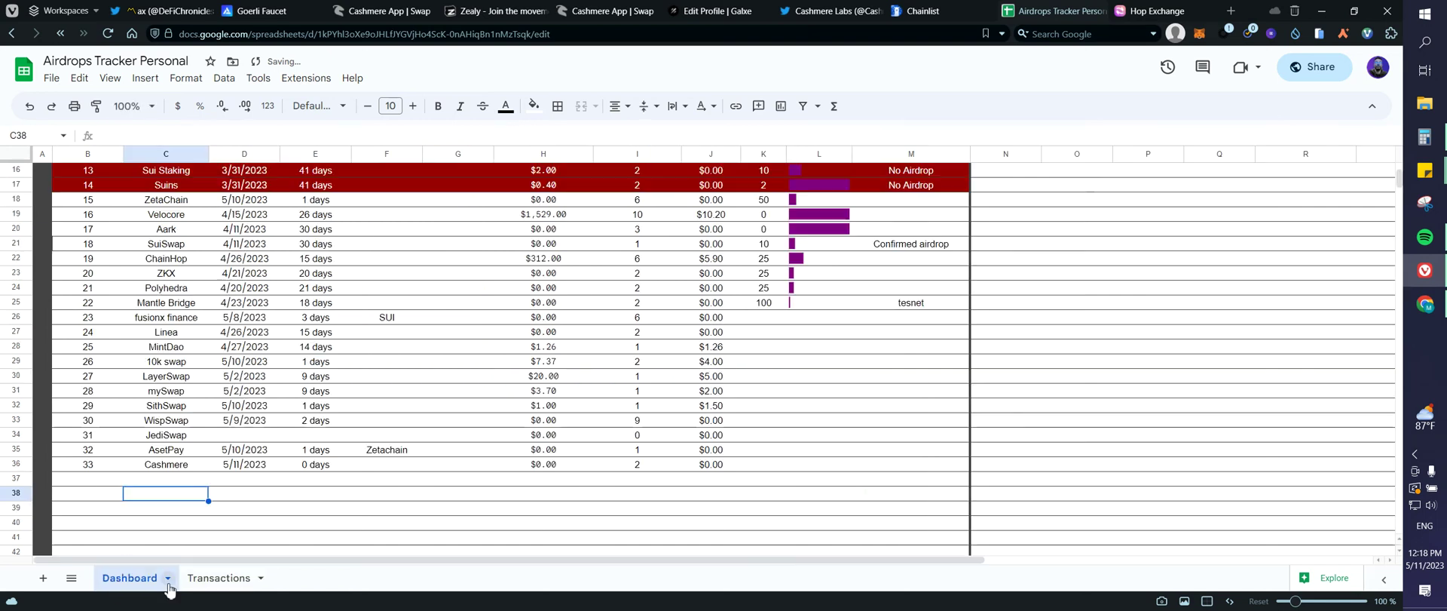
{"action": "left_click", "coordinate": [640, 464]}
{"action": "left_click_drag", "start_coordinate": [879, 564], "coordinate": [1060, 343]}
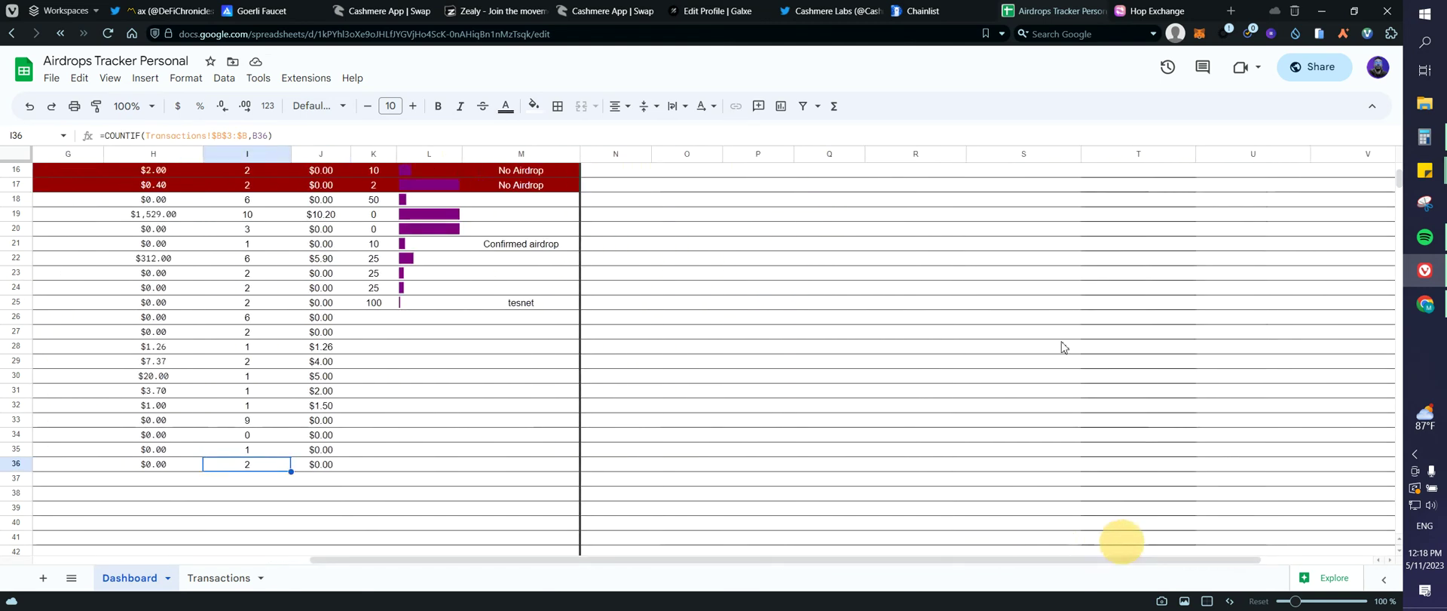
{"action": "scroll", "coordinate": [1061, 343], "scroll_direction": "up", "scroll_amount": 5}
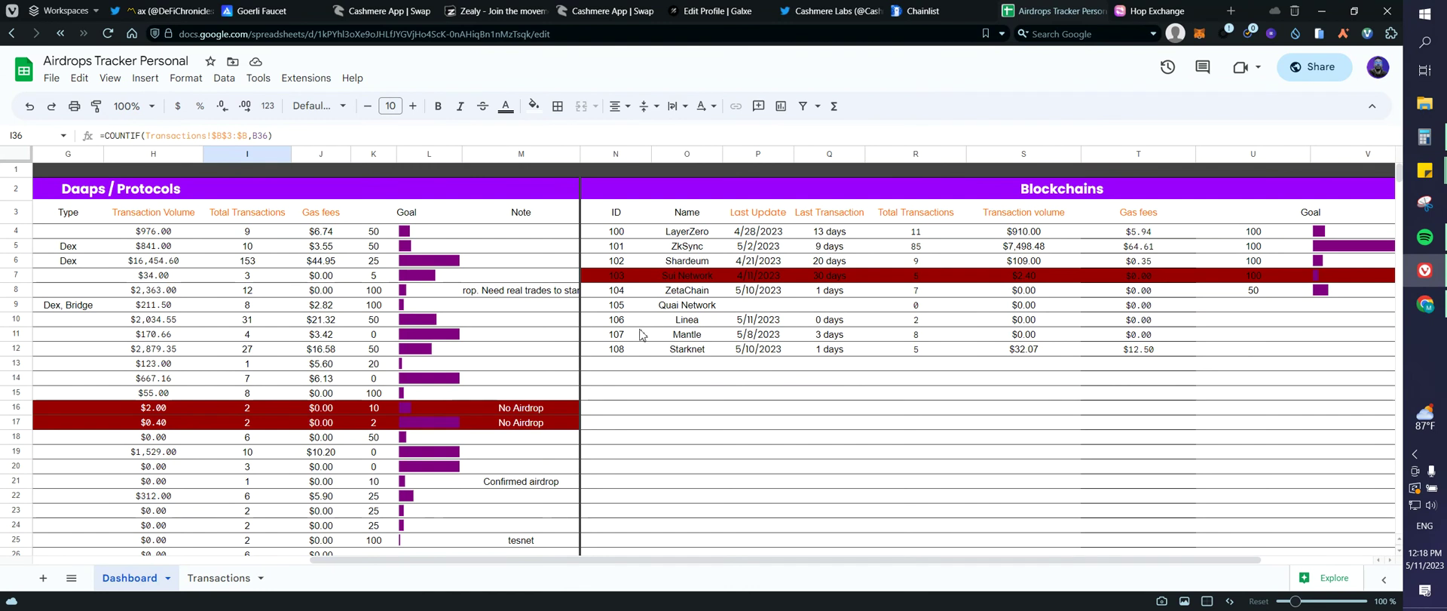
{"action": "left_click", "coordinate": [907, 325]}
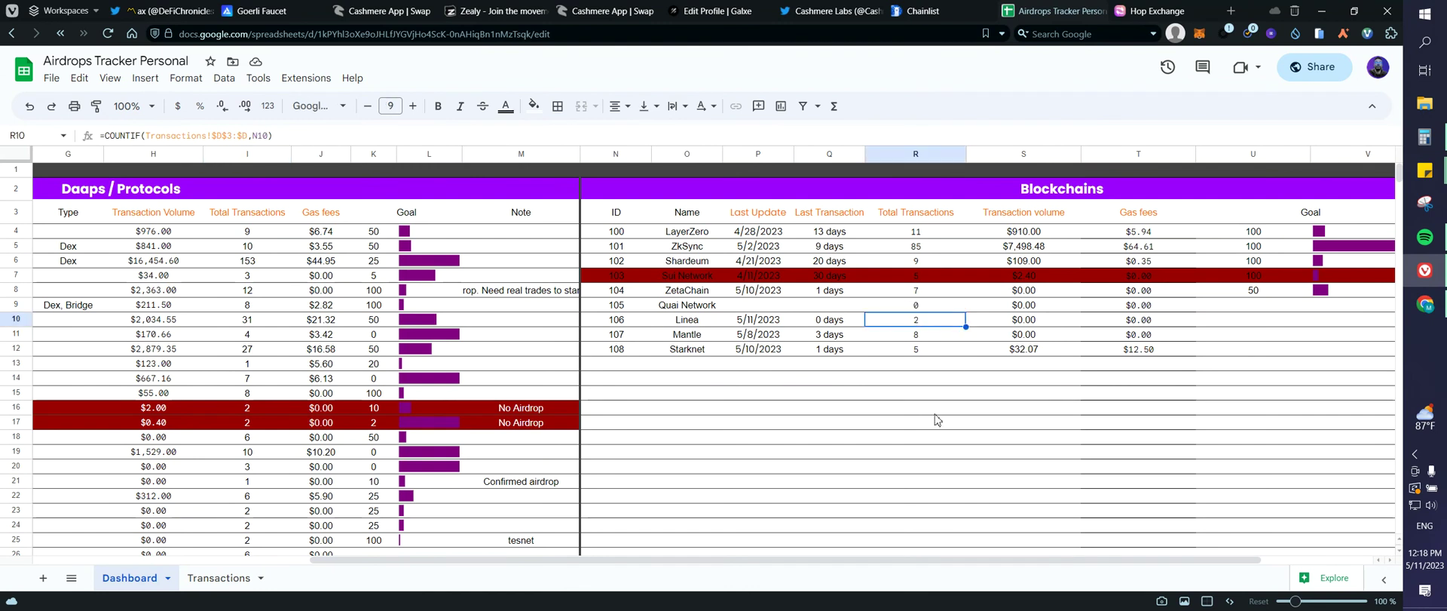
{"action": "left_click", "coordinate": [520, 9]}
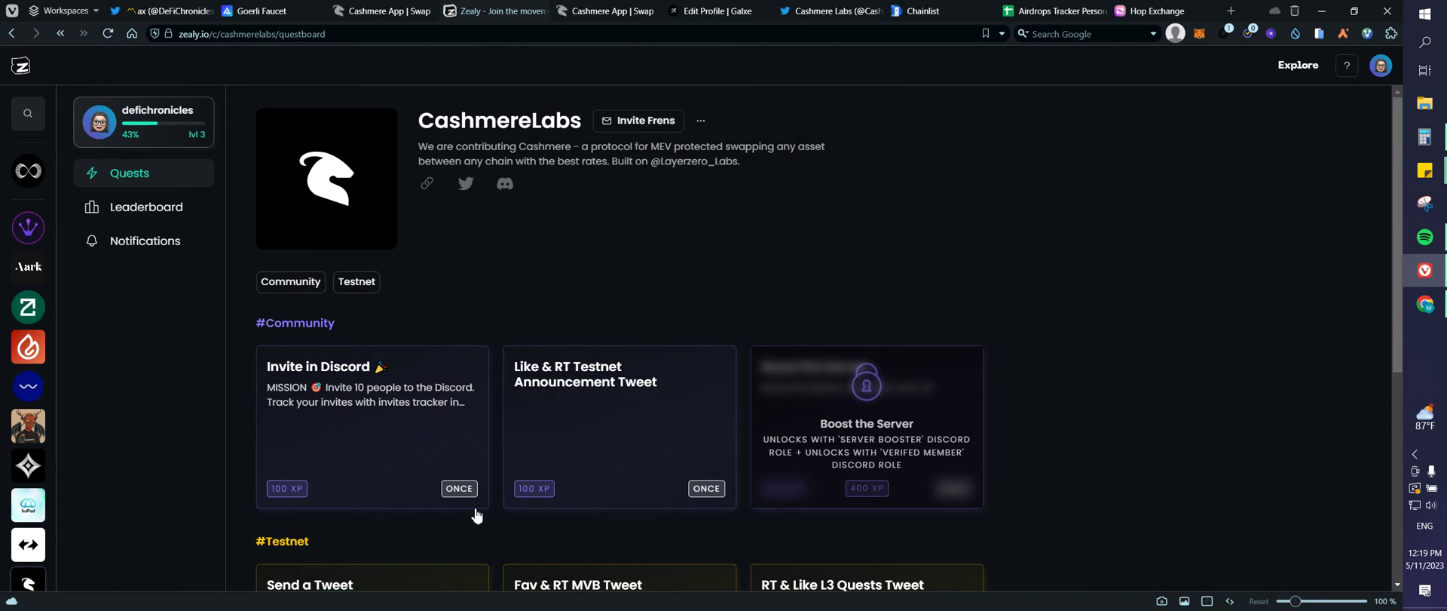
- Move from the Zealy CashmereLabs questboard to the Galxe CashmereLabs campaign page
{"action": "left_click", "coordinate": [709, 11]}
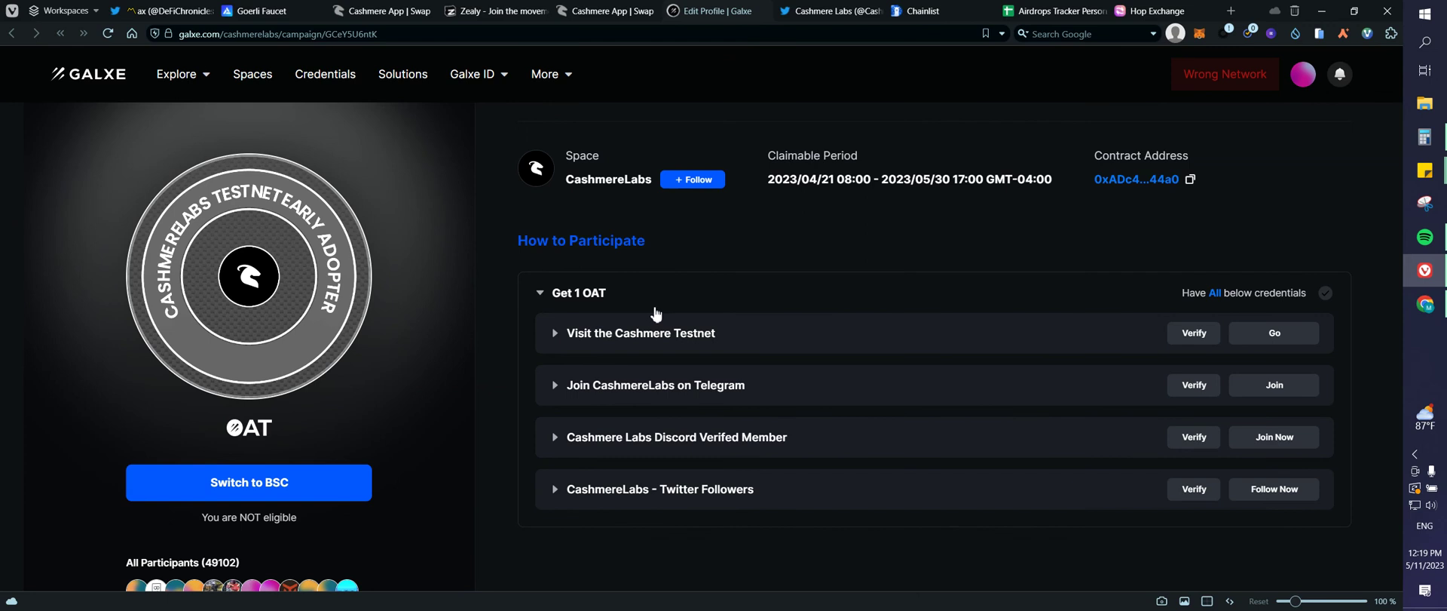
- Expand and collapse the Visit the Cashmere Testnet requirement's details
{"action": "scroll", "coordinate": [954, 426], "scroll_direction": "up", "scroll_amount": 2}
{"action": "left_click", "coordinate": [914, 326]}
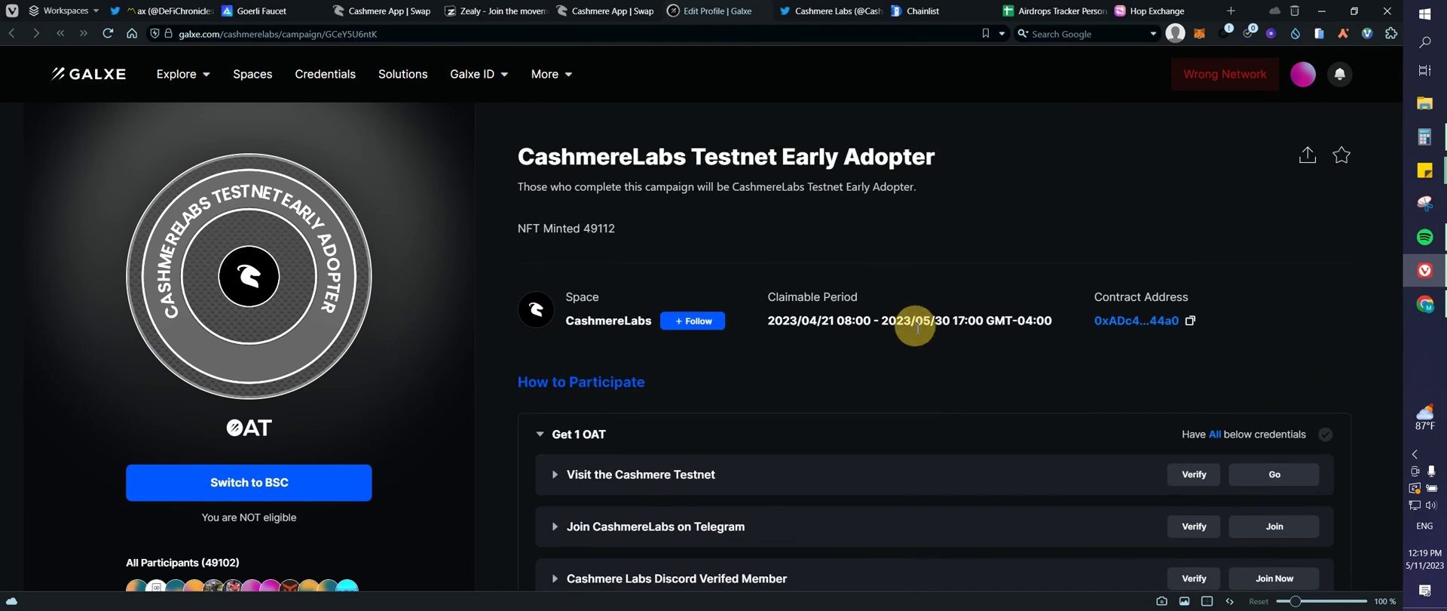
{"action": "left_click", "coordinate": [952, 327]}
{"action": "scroll", "coordinate": [949, 328], "scroll_direction": "down", "scroll_amount": 2}
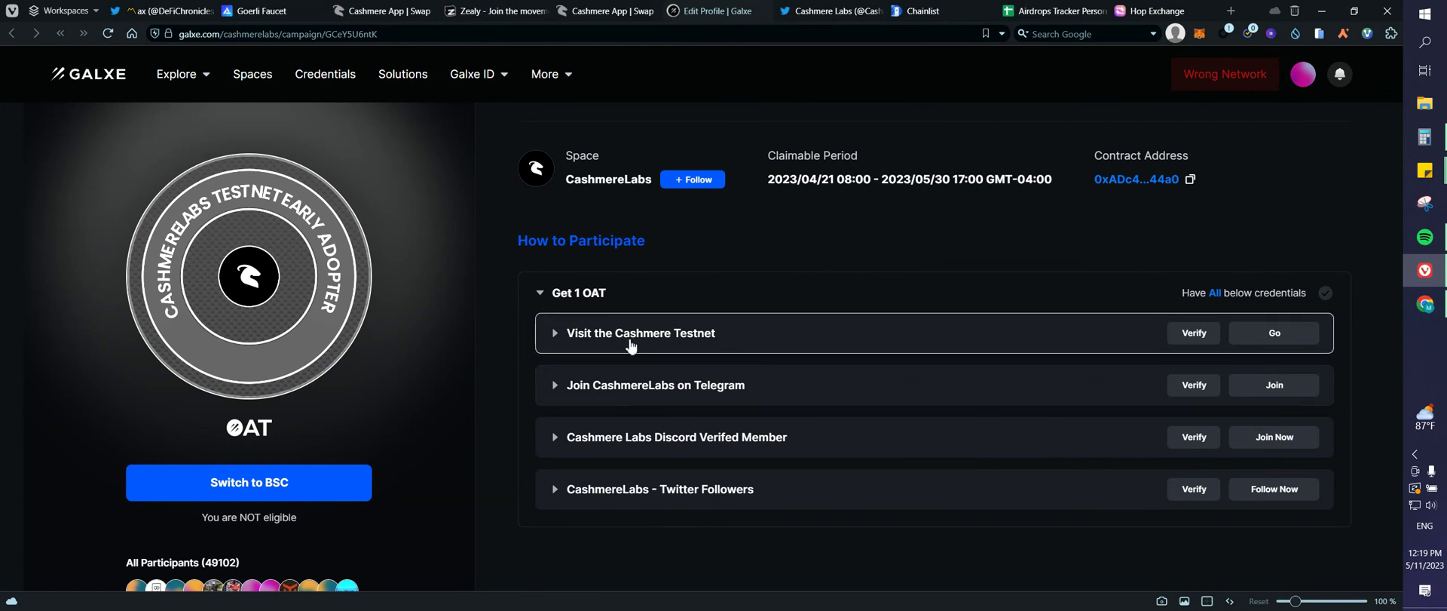
{"action": "left_click", "coordinate": [585, 337]}
{"action": "left_click", "coordinate": [684, 344]}
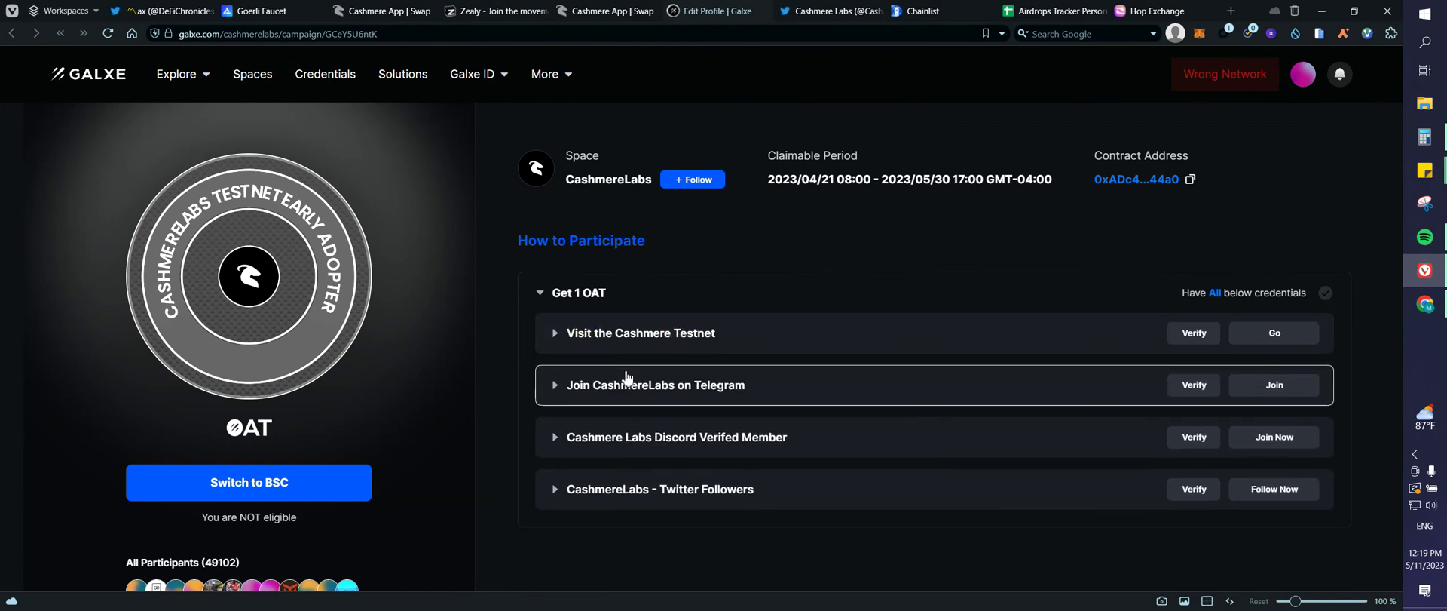
- Expand the Telegram, Discord verified member and Twitter Followers requirements
{"action": "left_click", "coordinate": [650, 386]}
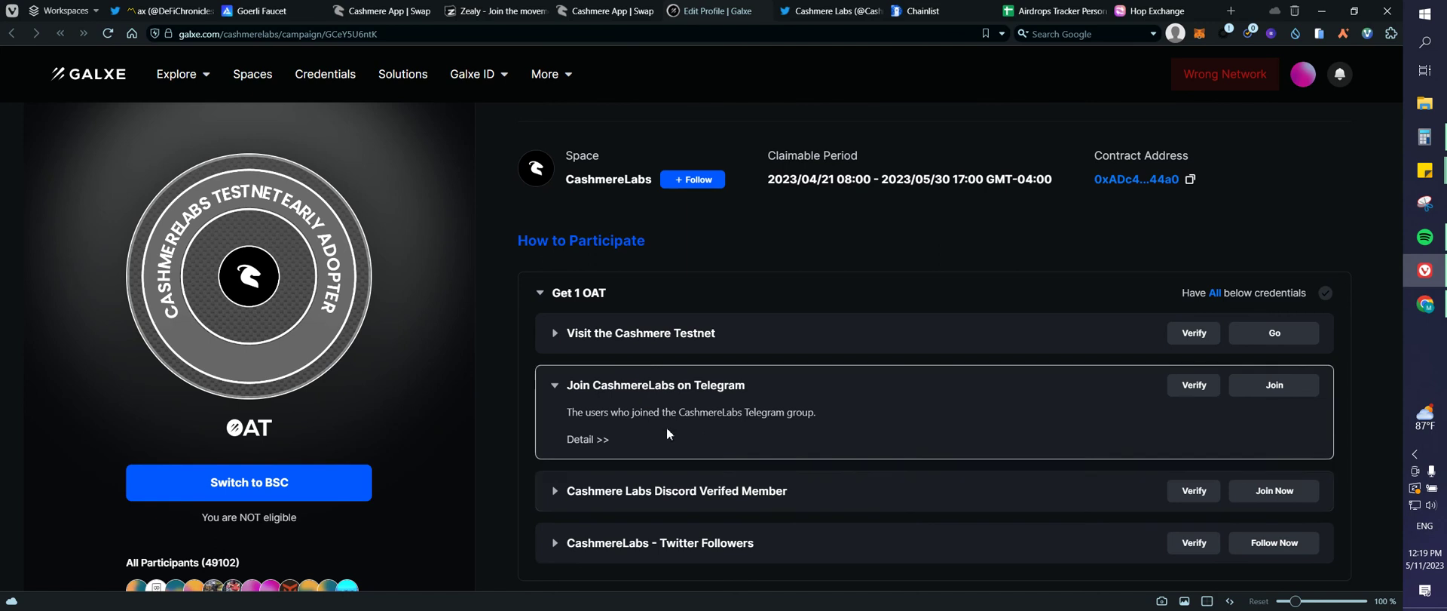
{"action": "scroll", "coordinate": [667, 426], "scroll_direction": "down", "scroll_amount": 1}
{"action": "left_click", "coordinate": [613, 417]}
{"action": "scroll", "coordinate": [713, 451], "scroll_direction": "down", "scroll_amount": 1}
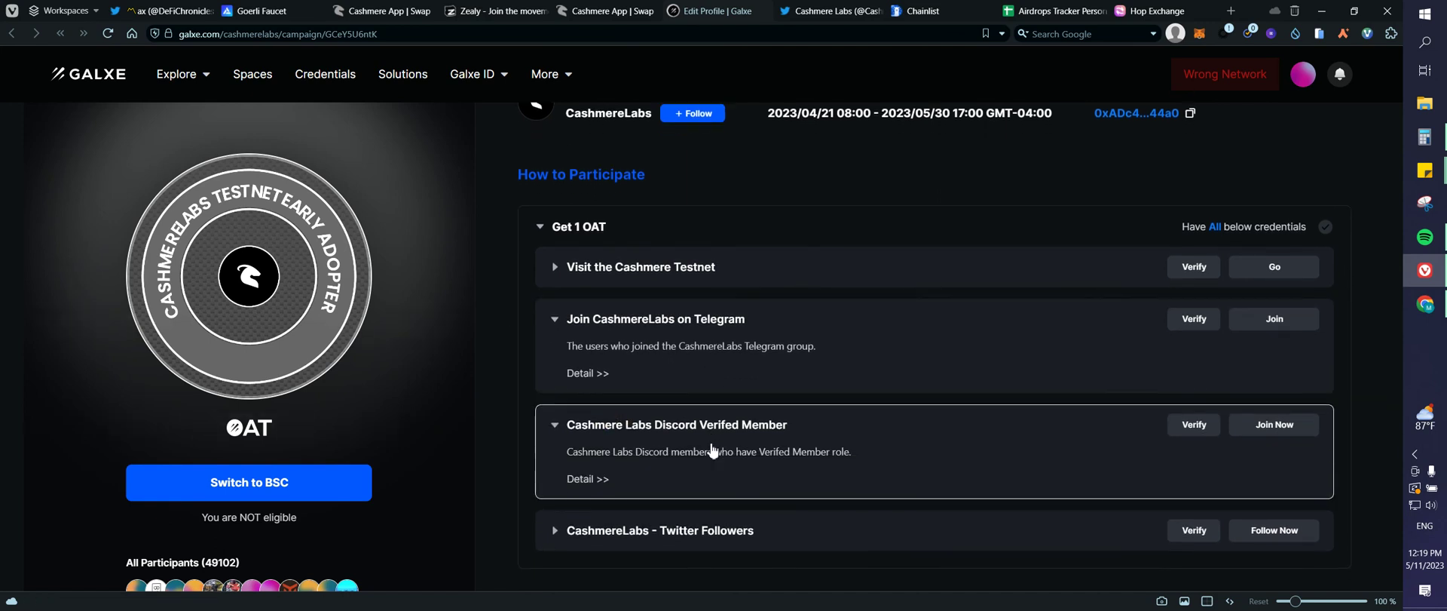
{"action": "left_click", "coordinate": [663, 486]}
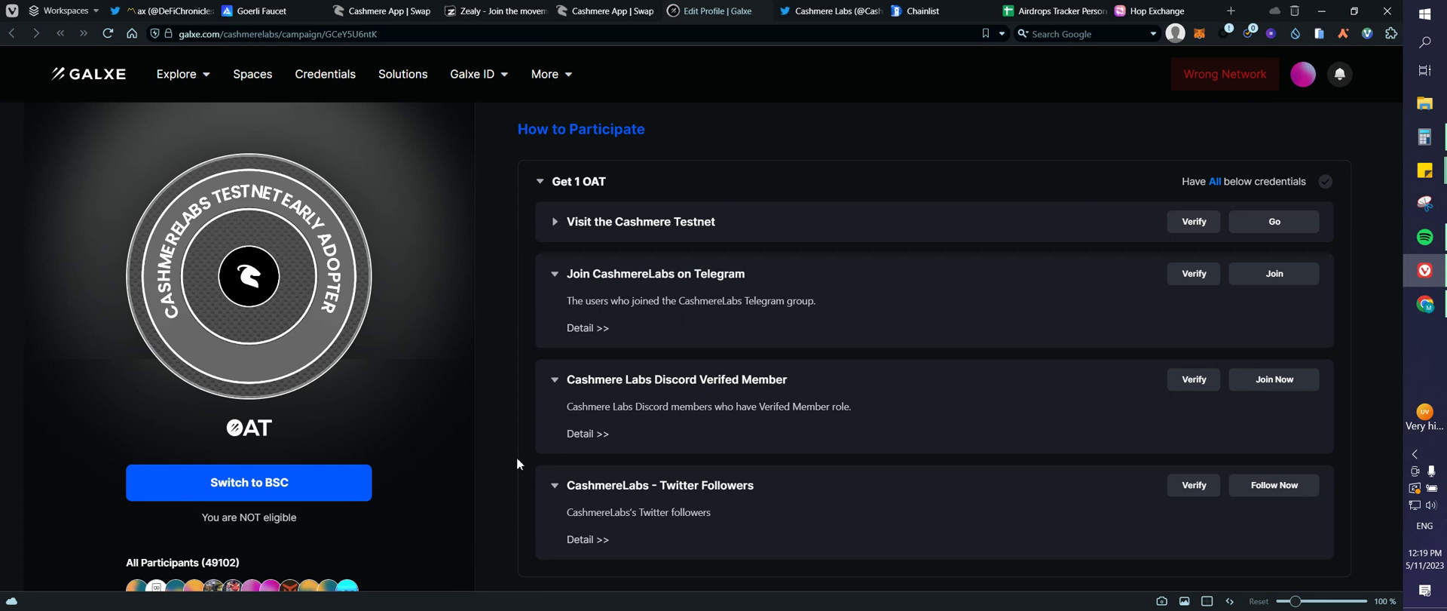
{"action": "scroll", "coordinate": [517, 457], "scroll_direction": "up", "scroll_amount": 2}
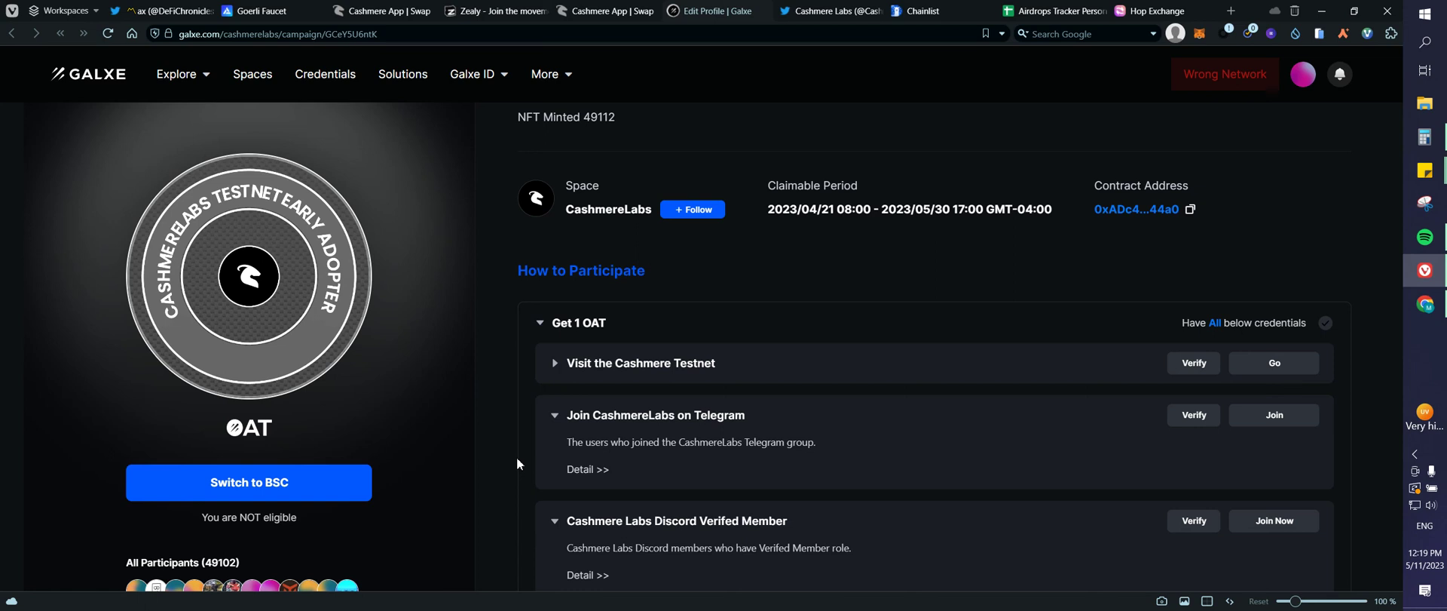
- Return to the Cashmere swap tab to check the 0.02 ETH bridge transfer to Polygon Mumbai
{"action": "left_click", "coordinate": [605, 11]}
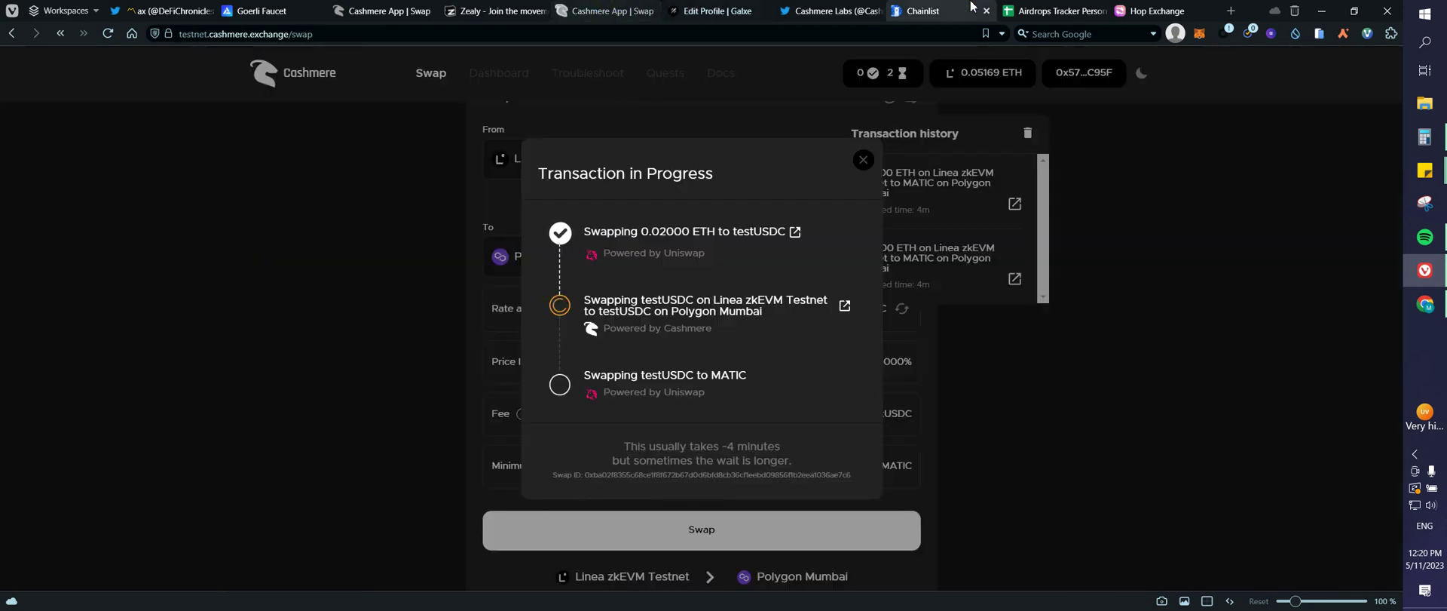